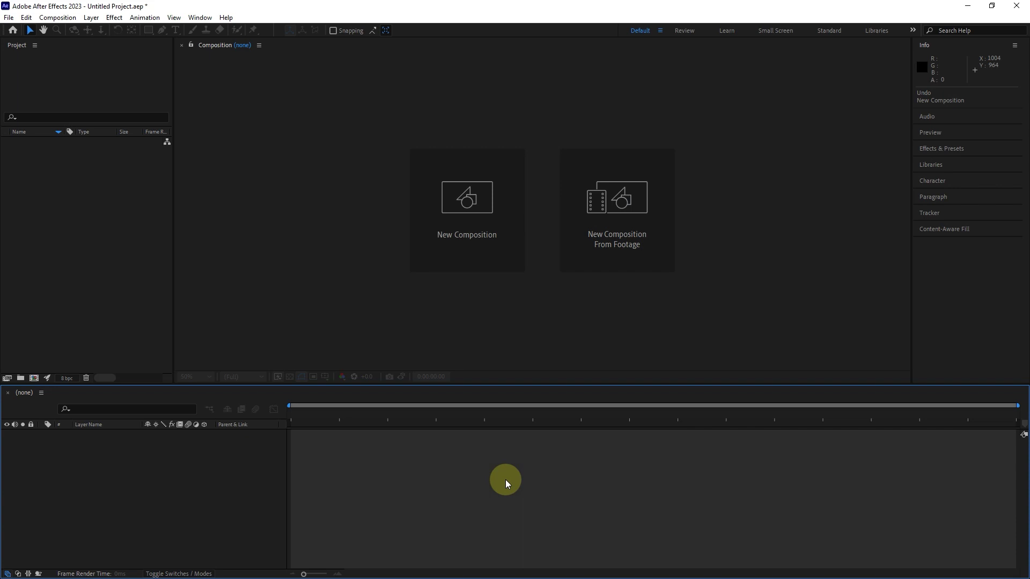
Create Comp 1 using the HD 1920x1080 29.97 fps preset, 50 seconds long
left_click(56, 17)
left_click(76, 30)
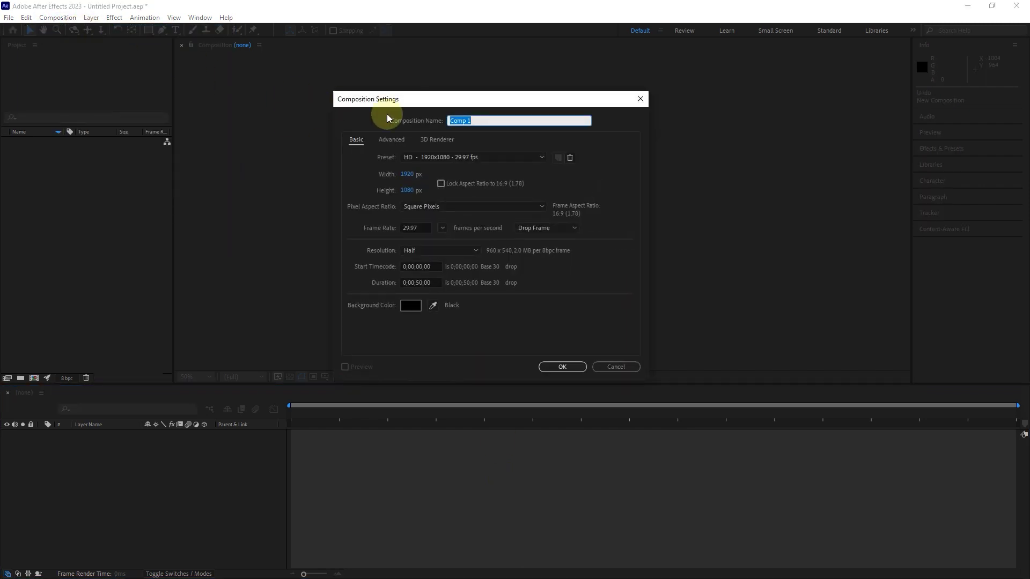
left_click(444, 158)
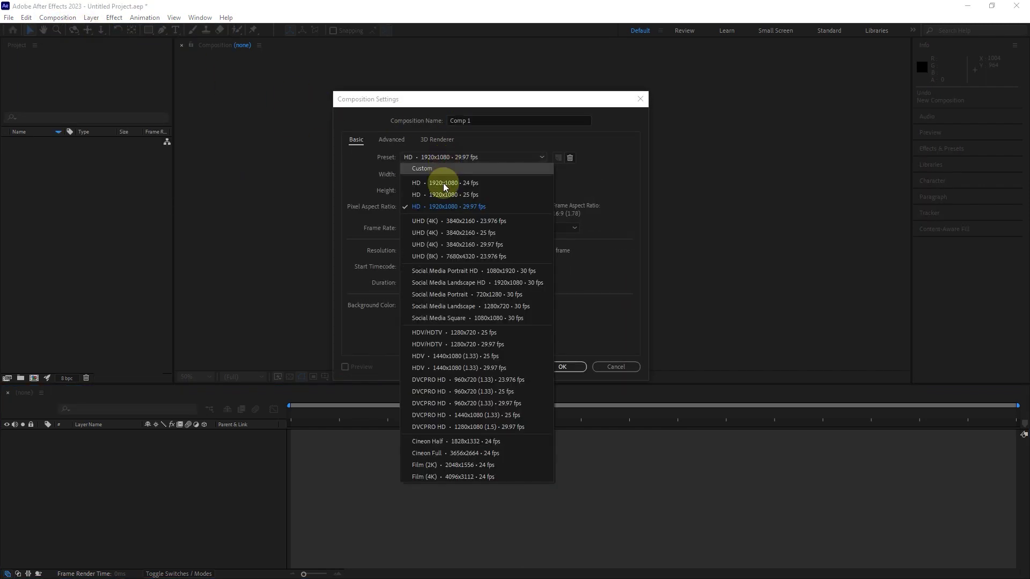
left_click(467, 208)
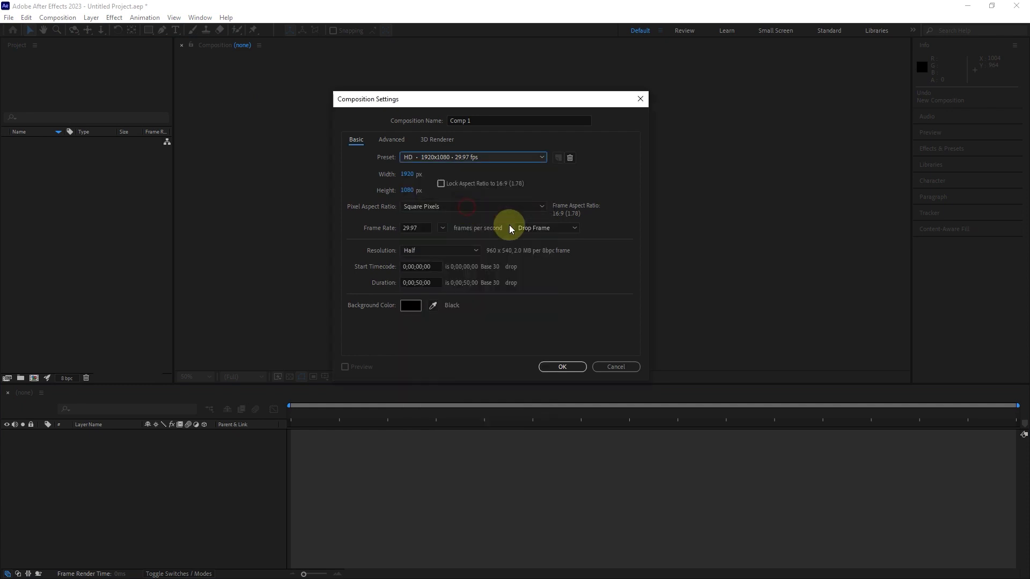
left_click(562, 367)
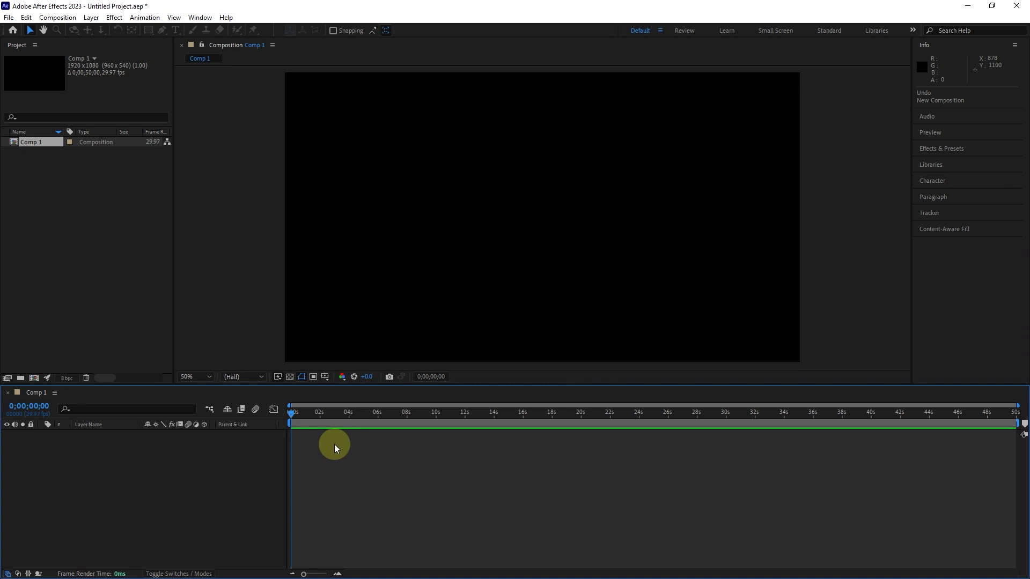
Import the hallstatt and italy JPEGs from the 1280 folder
left_click(9, 17)
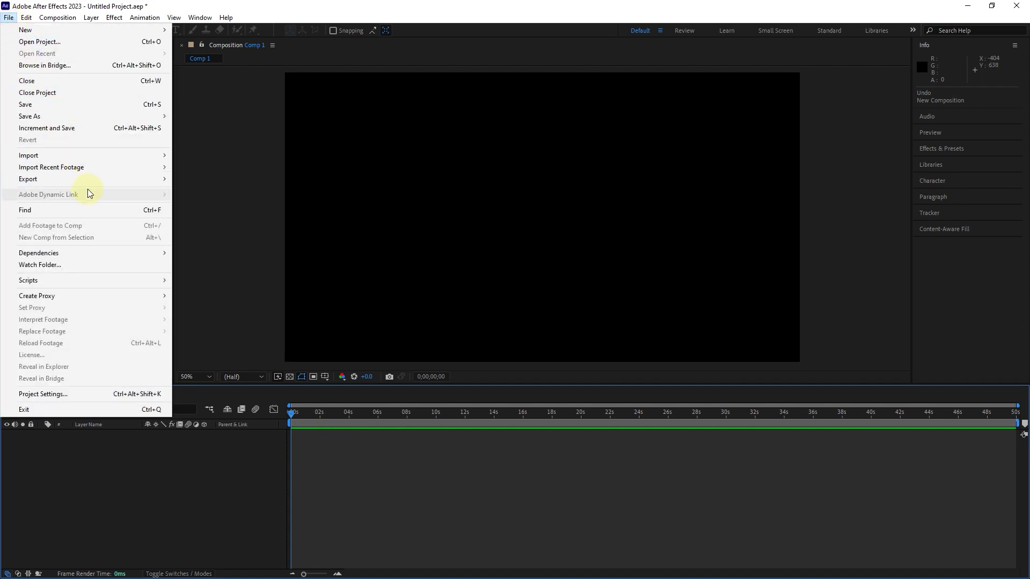
mouse_move(143, 156)
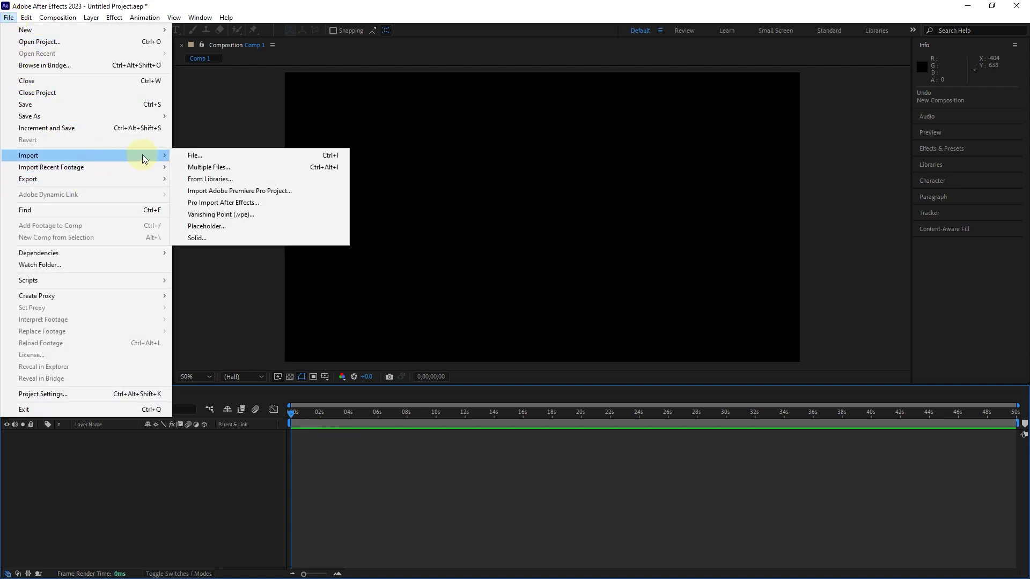
left_click(207, 155)
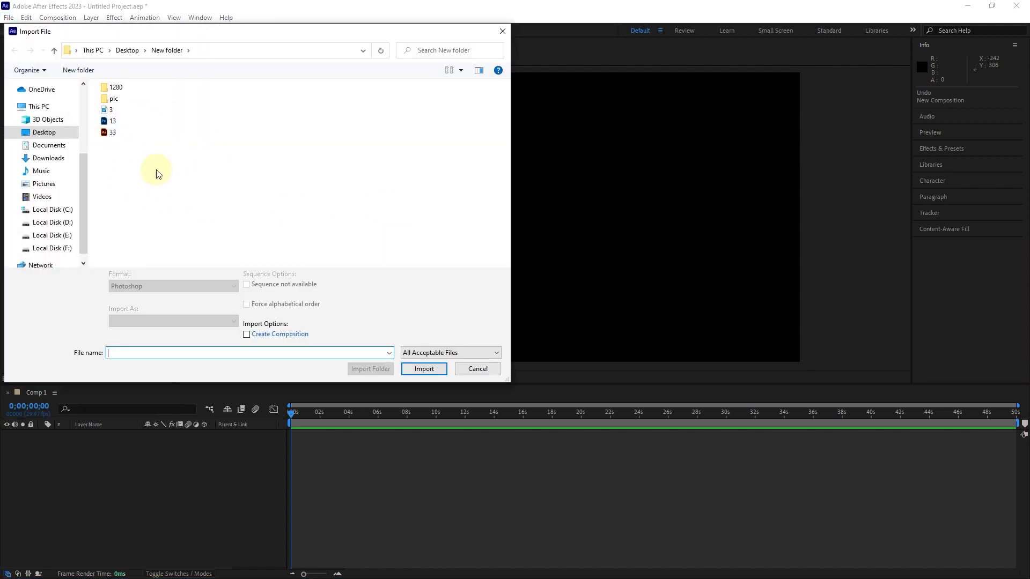
double_click(125, 88)
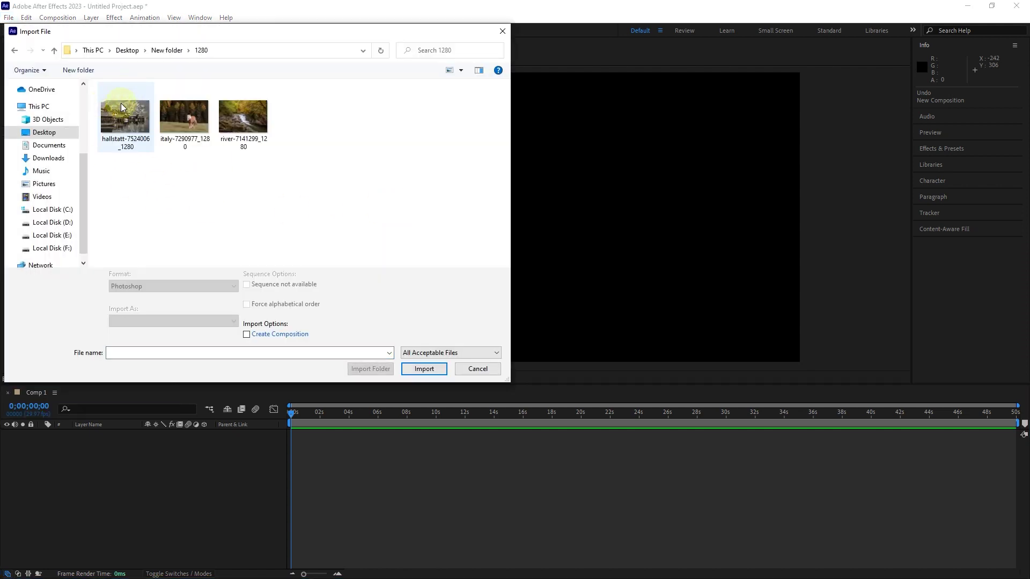
left_click(121, 105)
left_click_drag(211, 191, 137, 123)
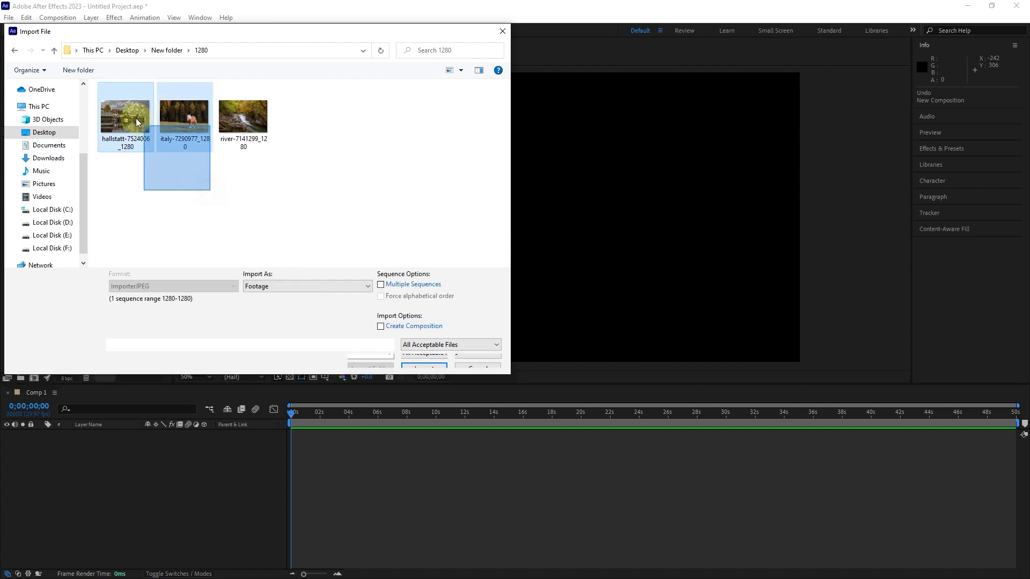
left_click_drag(266, 179, 131, 125)
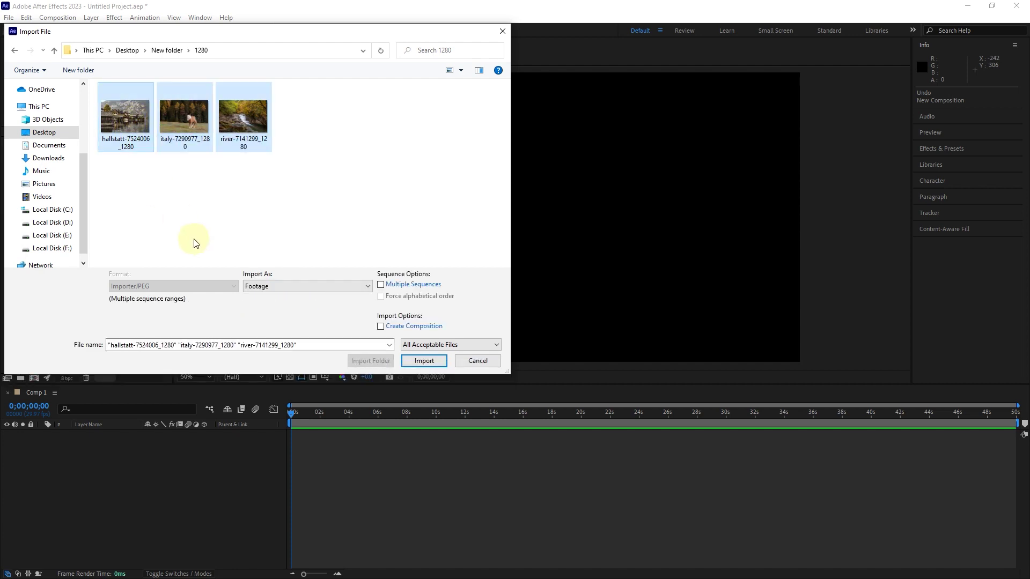
left_click(194, 179)
mouse_move(197, 182)
left_mouse_down()
mouse_move(164, 148)
mouse_move(184, 175)
left_mouse_up()
left_click(424, 361)
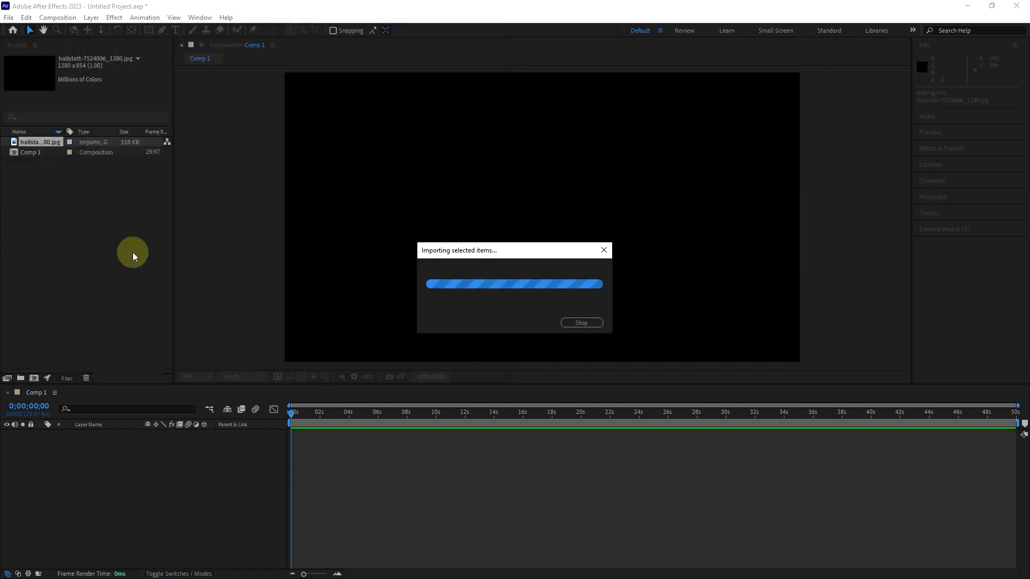
Import the river image from the 1280 folder
right_click(76, 218)
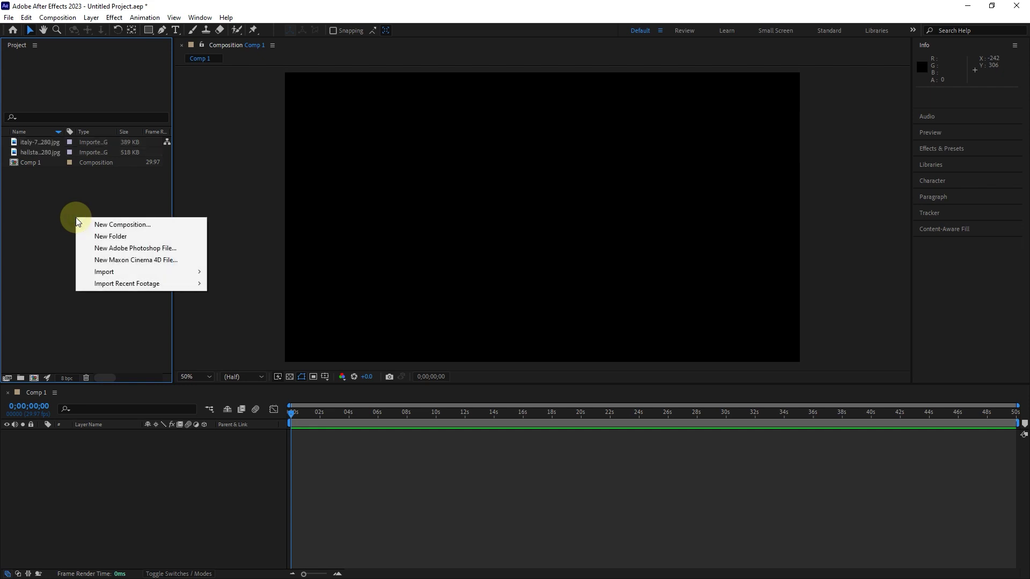
mouse_move(127, 272)
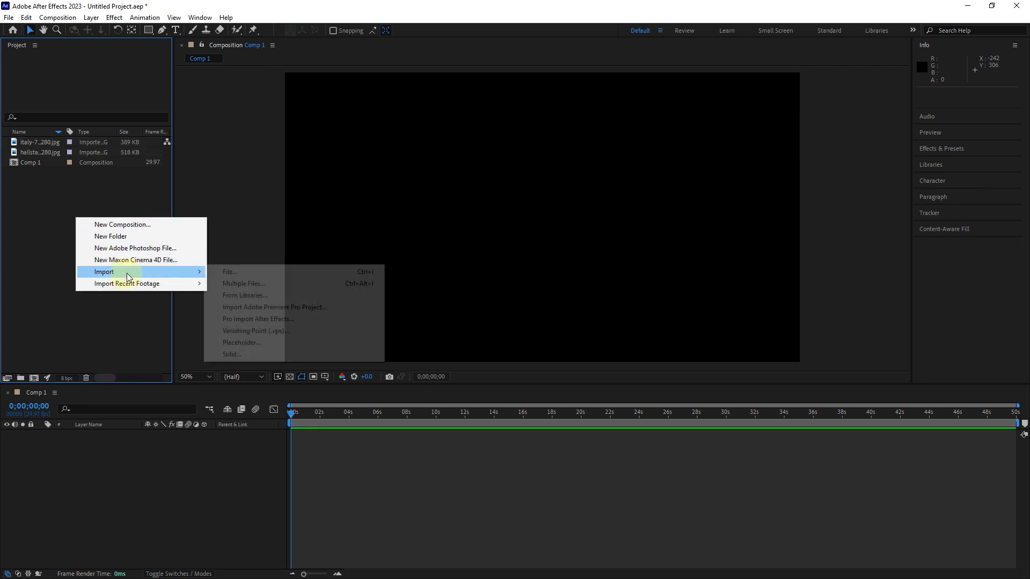
left_click(236, 272)
left_click(247, 118)
left_click(433, 369)
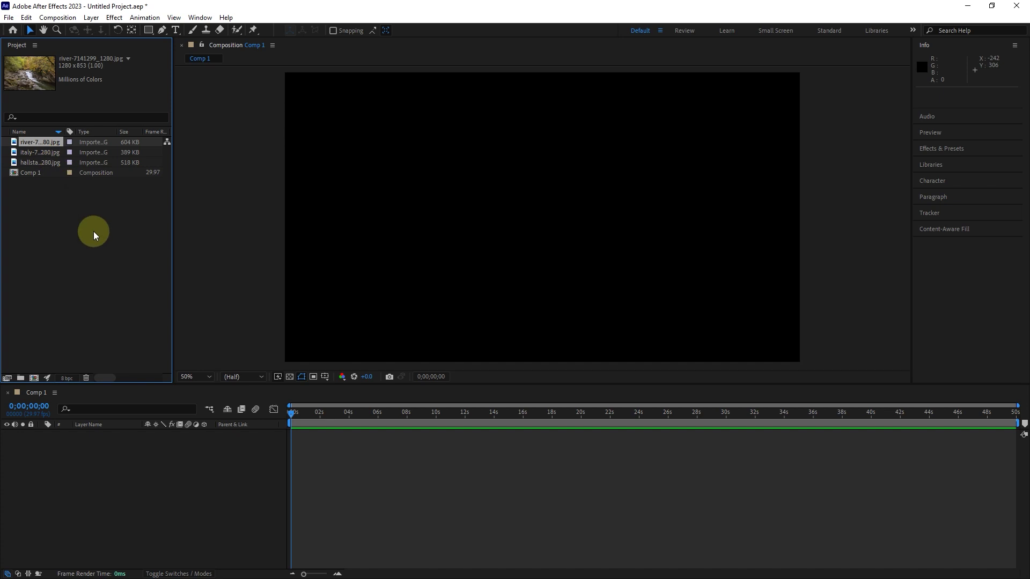
Import city-7569067_1920.jpg from the pic folder
double_click(94, 249)
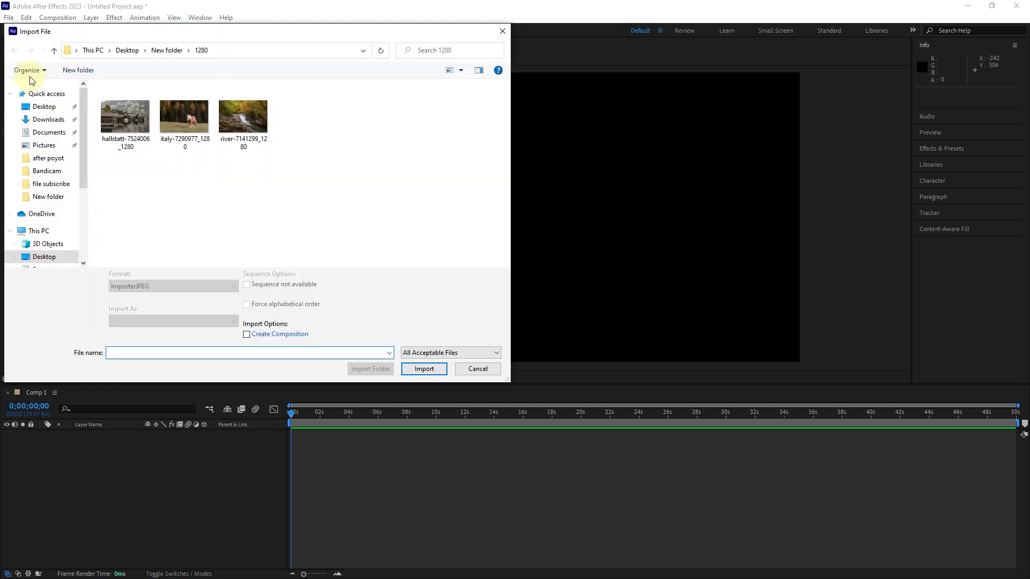
left_click(54, 51)
double_click(115, 100)
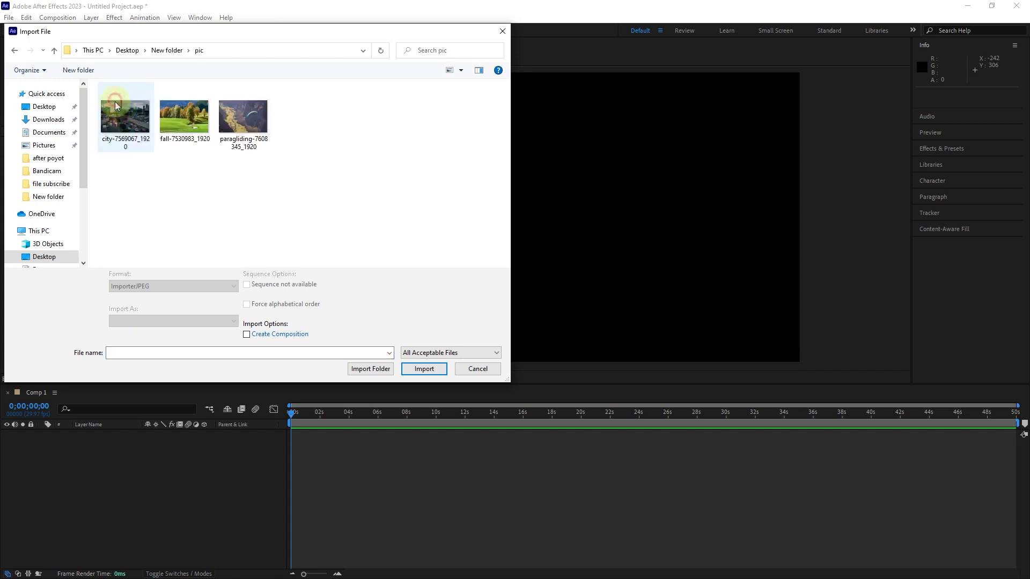
left_click(132, 118)
left_click(424, 369)
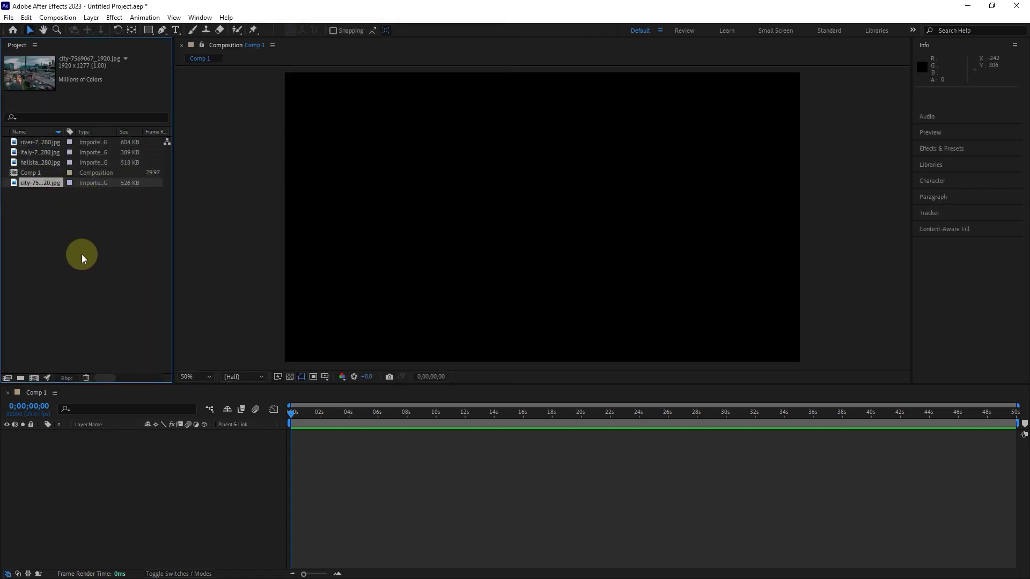
key("super")
Drag video file 3 from New folder in File Explorer into the Project panel as 3.mp4
left_click(305, 573)
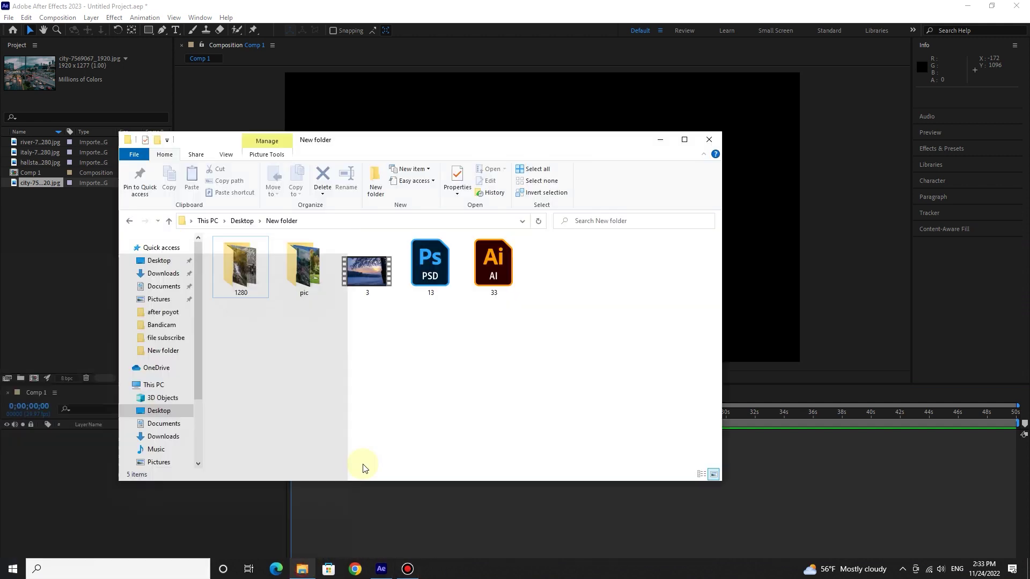
left_click_drag(436, 144, 713, 120)
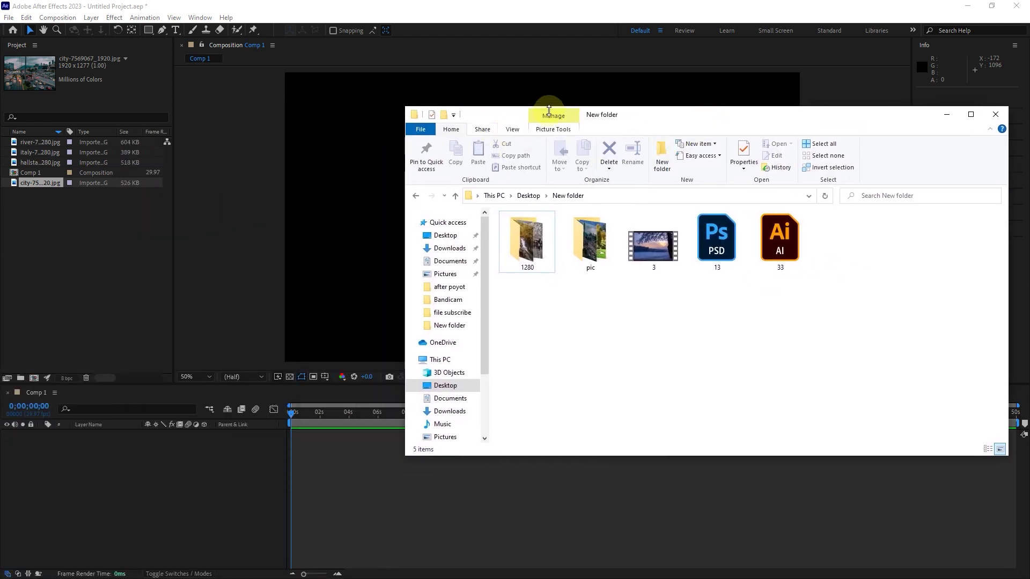
left_click(654, 243)
left_click_drag(654, 239, 133, 262)
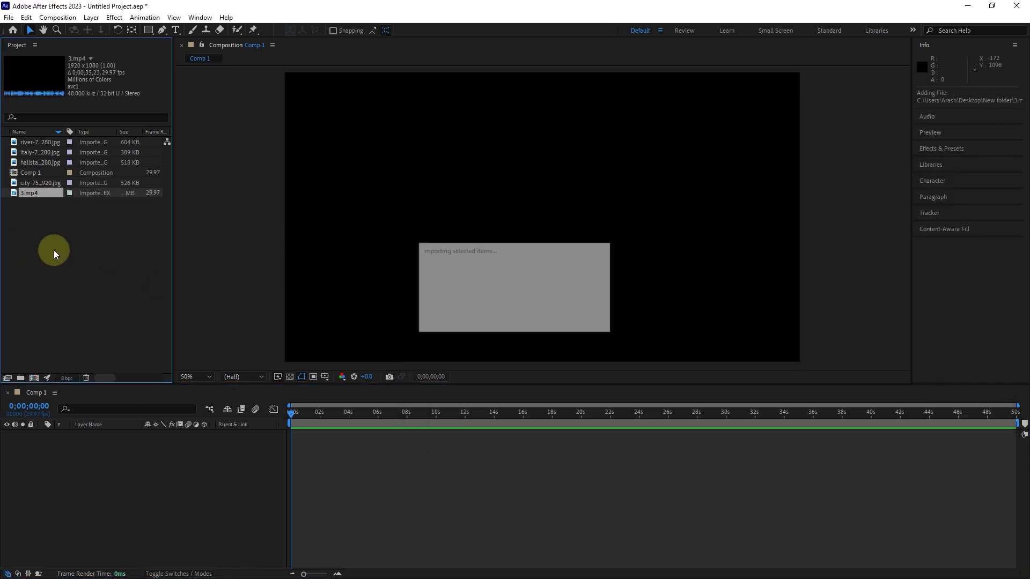
Import the city, fall and paragliding images in a row, then undo the last import
right_click(73, 244)
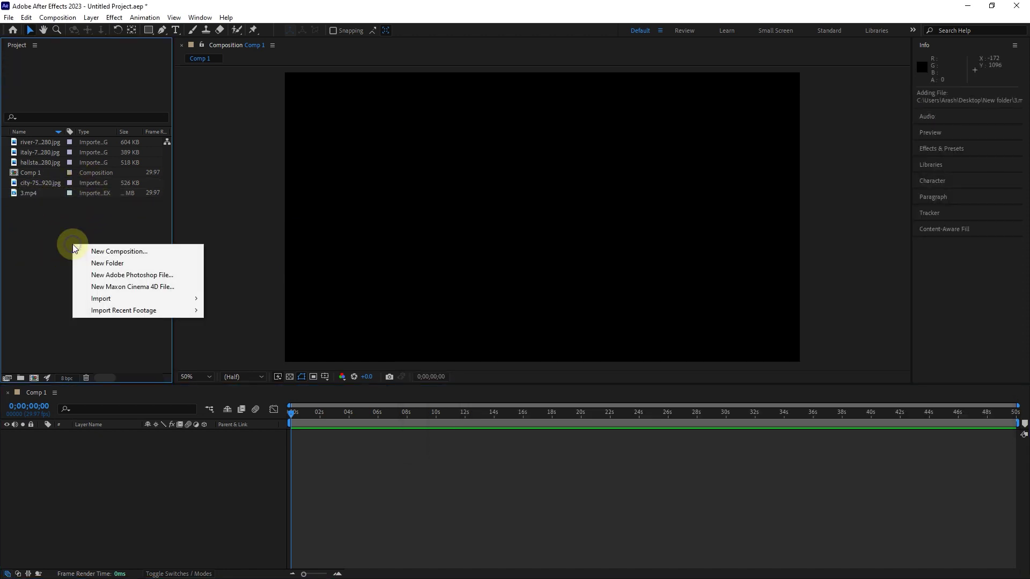
mouse_move(173, 301)
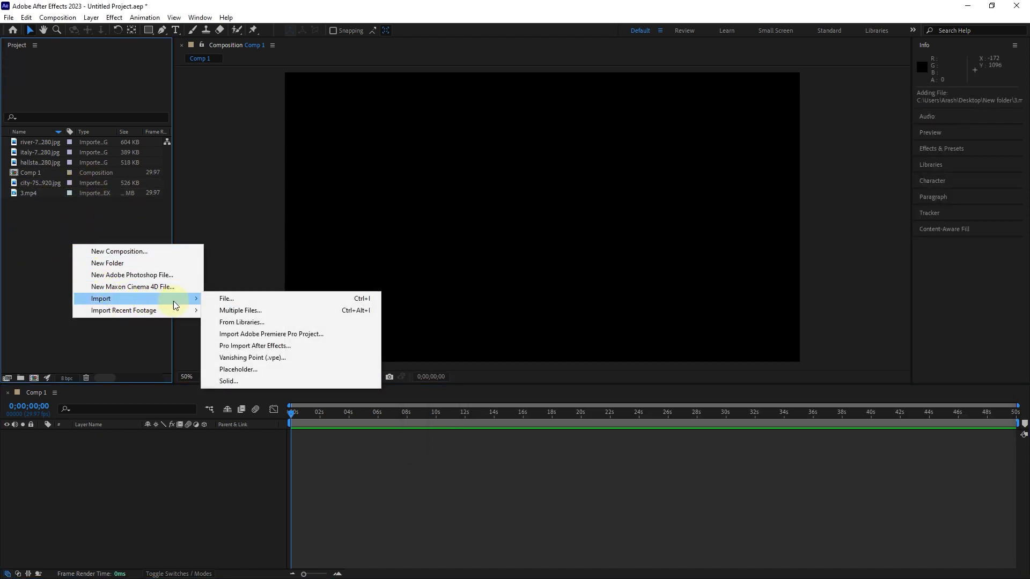
left_click(244, 311)
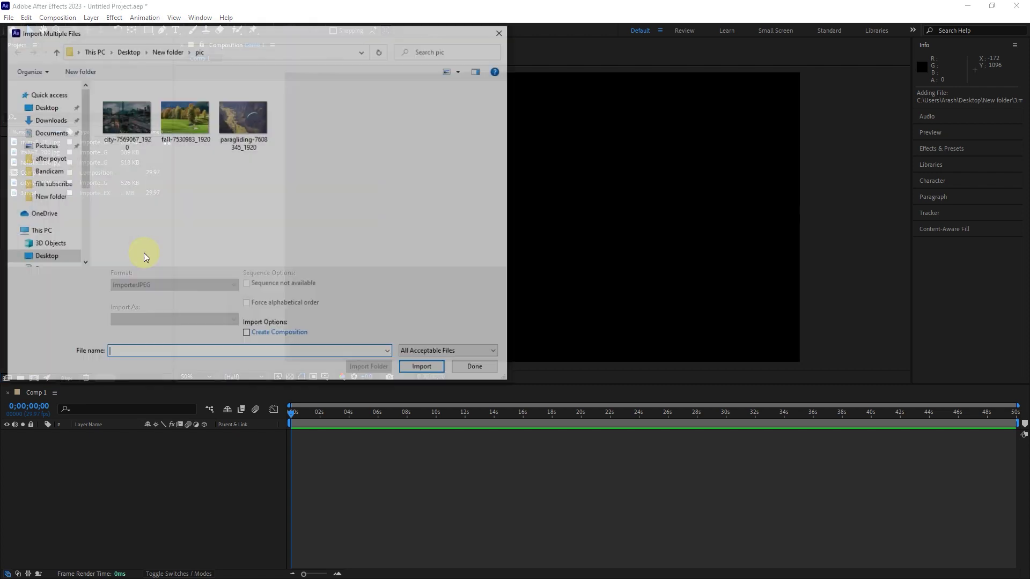
left_click_drag(190, 165, 131, 115)
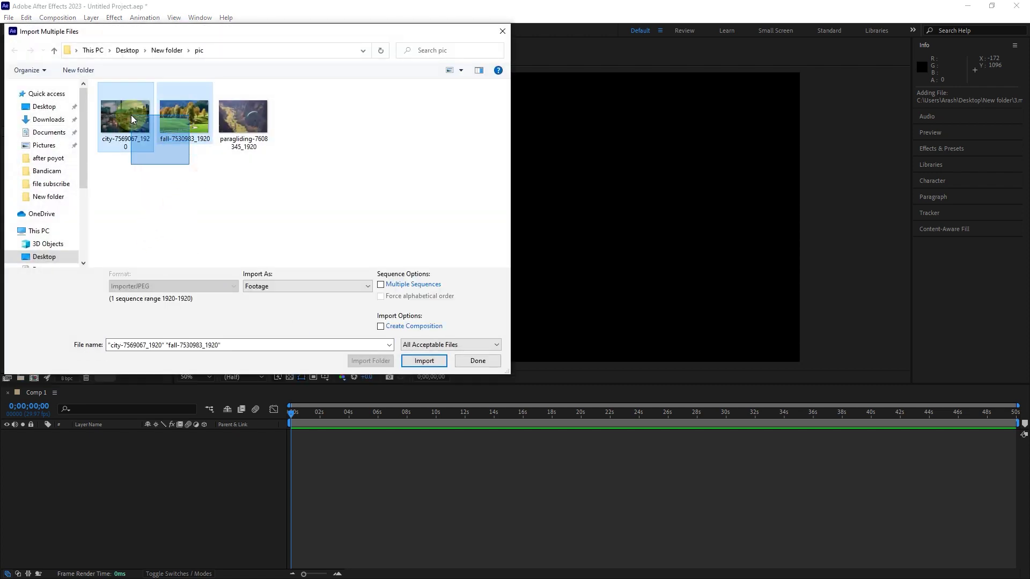
left_click(421, 361)
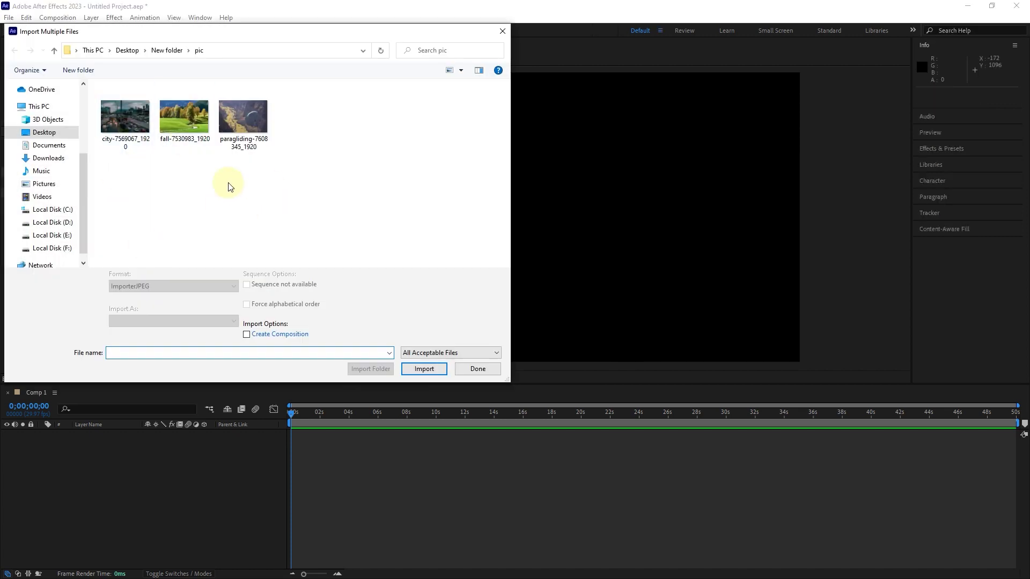
left_click(242, 117)
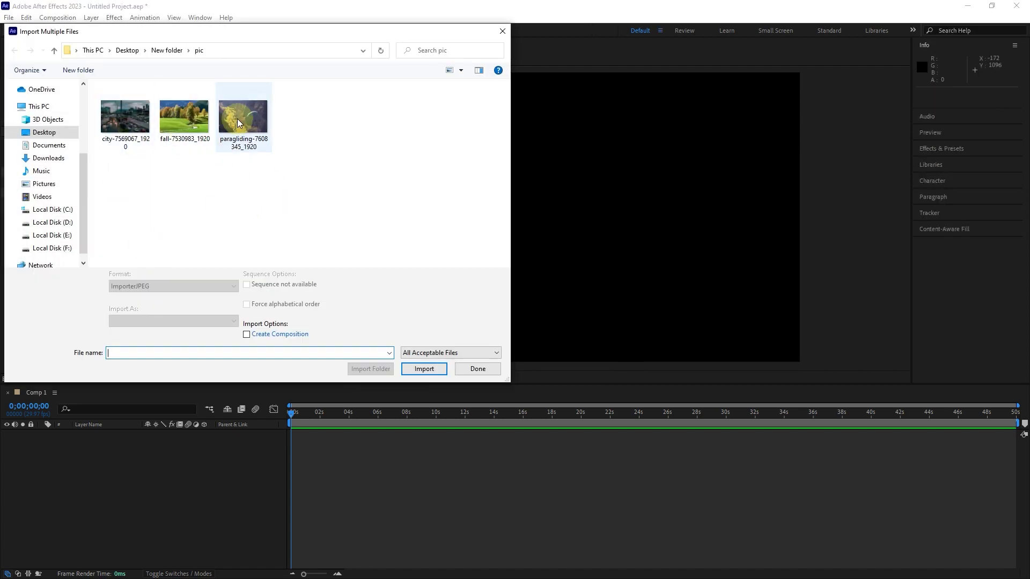
left_click(424, 369)
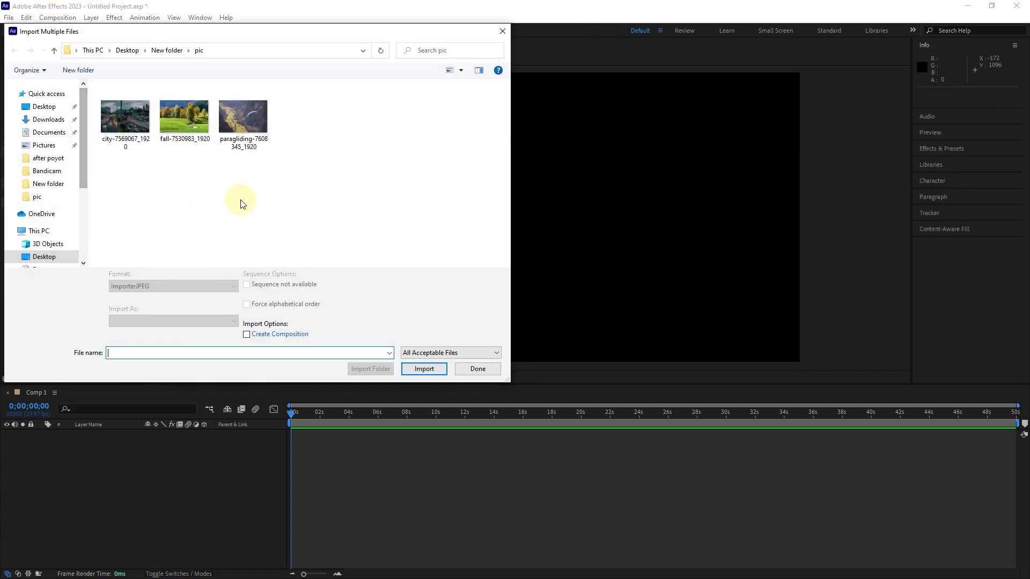
left_click(476, 371)
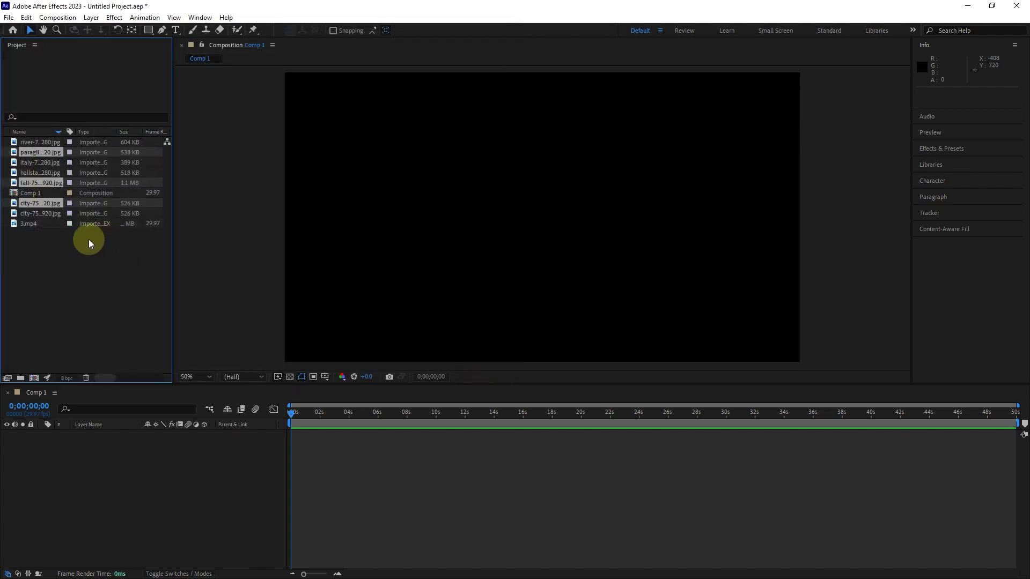
key("ctrl+z")
key("ctrl+z")
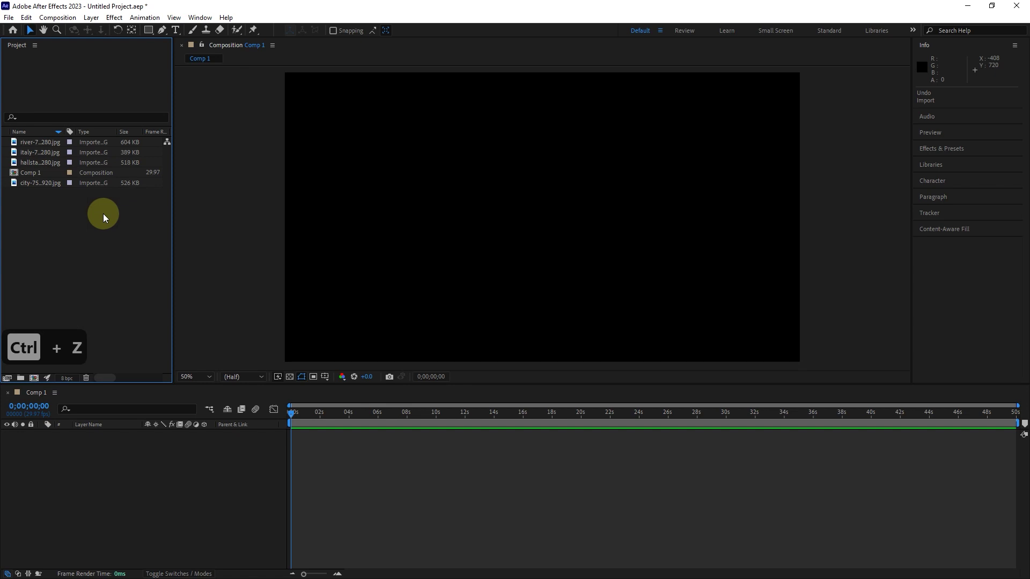
left_click(34, 141)
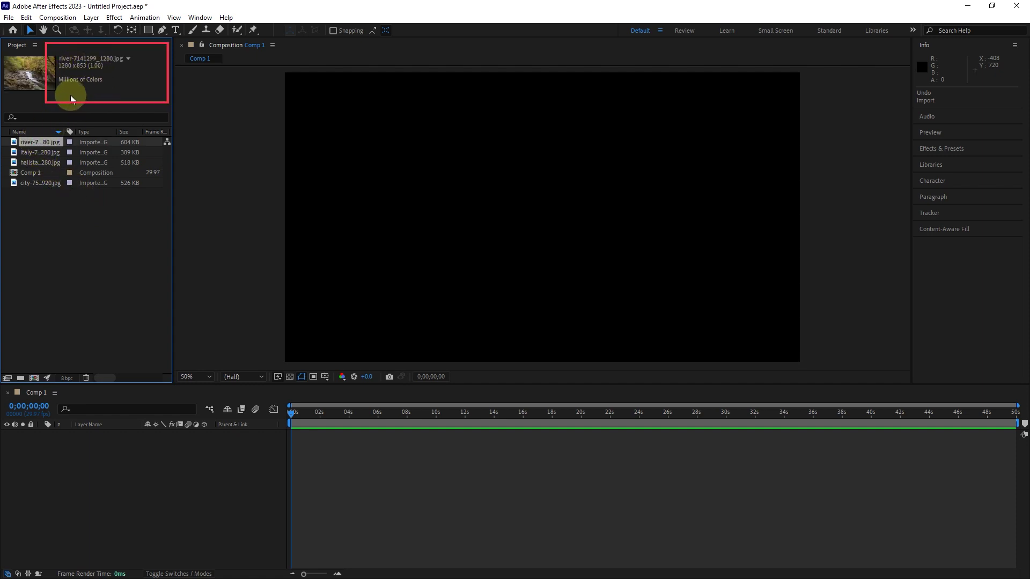
double_click(33, 142)
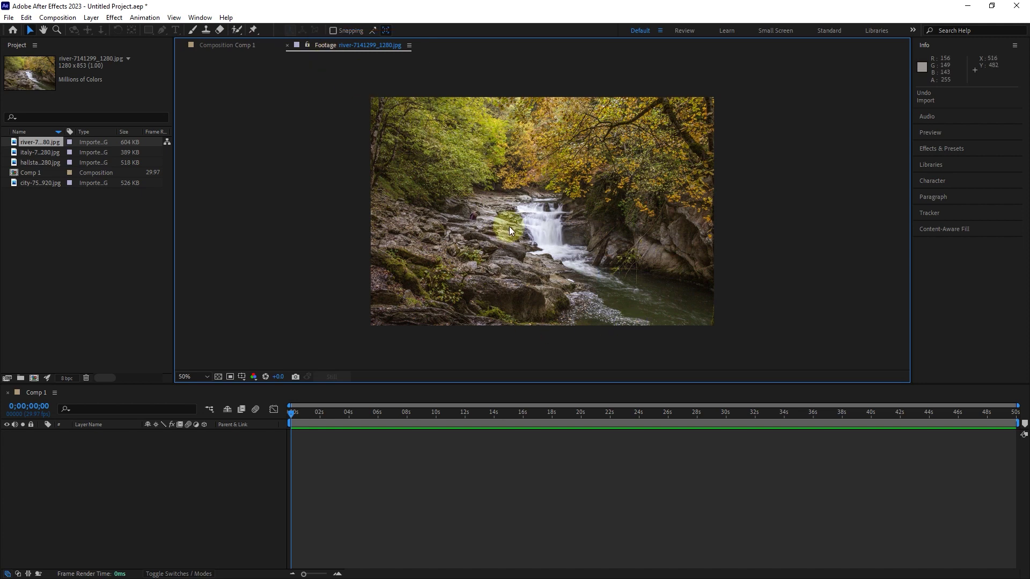
left_click(207, 377)
left_click(209, 382)
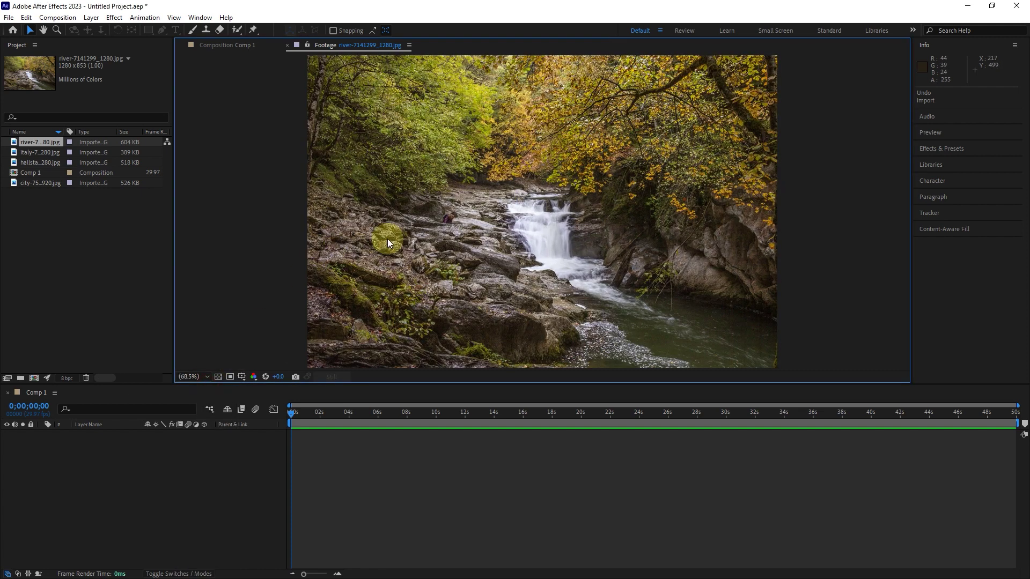
double_click(28, 152)
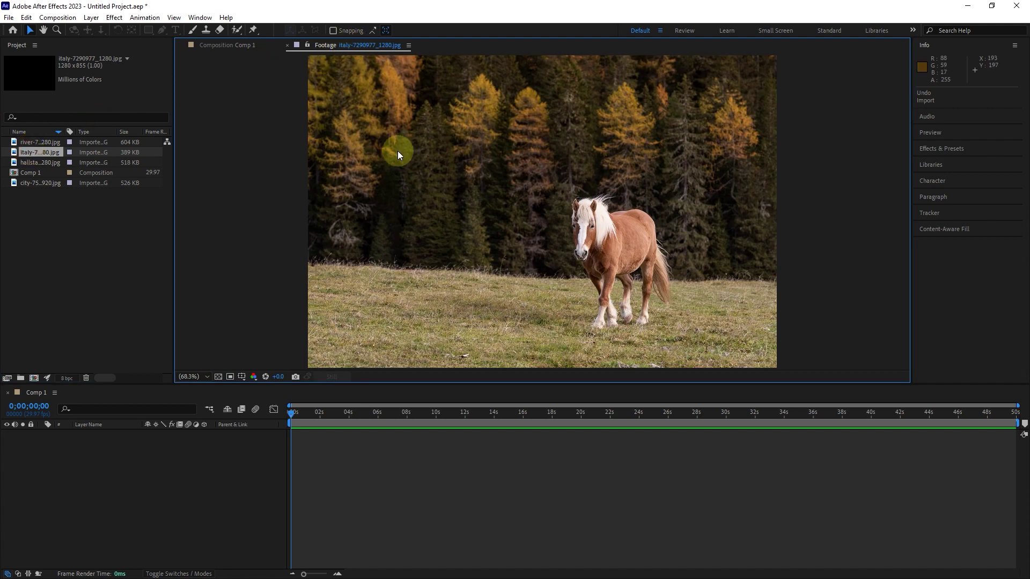
left_click(28, 162)
left_click(29, 162)
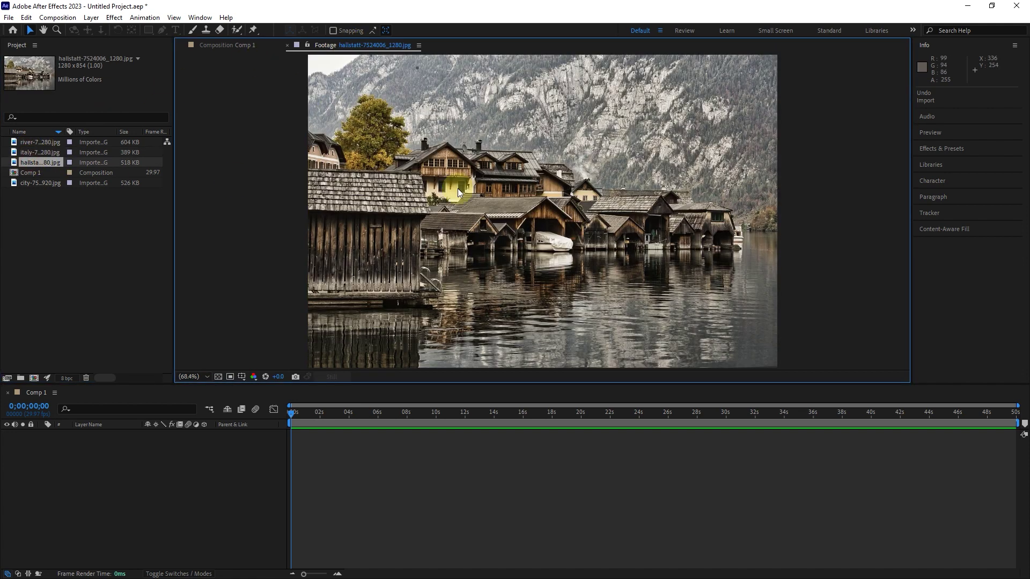
left_click(37, 182)
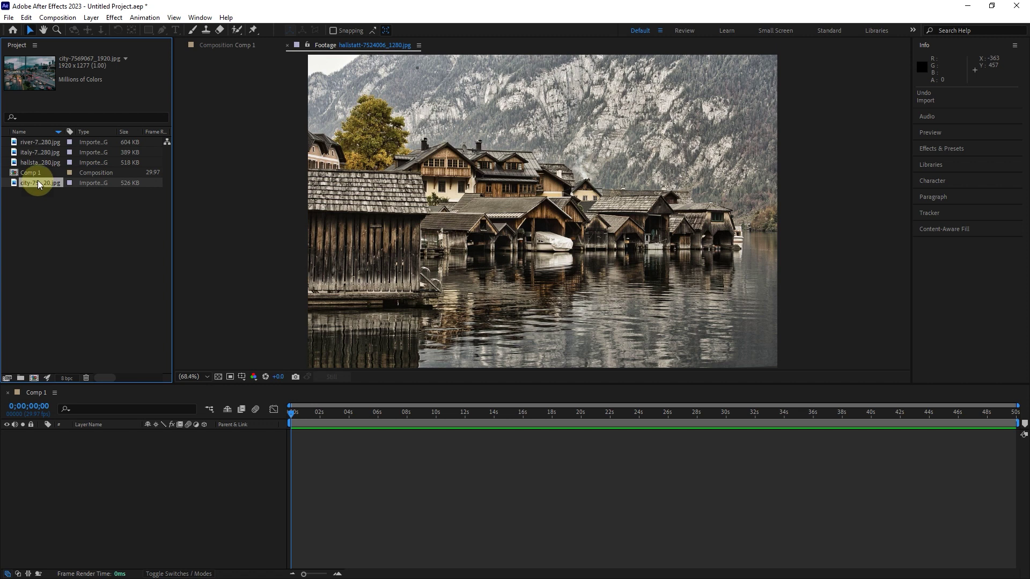
double_click(37, 181)
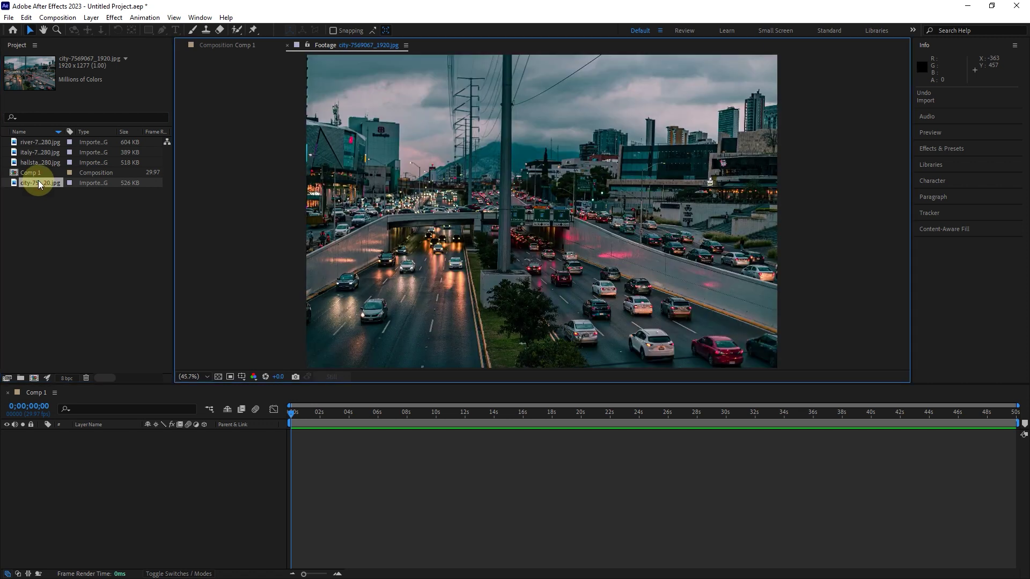
double_click(36, 142)
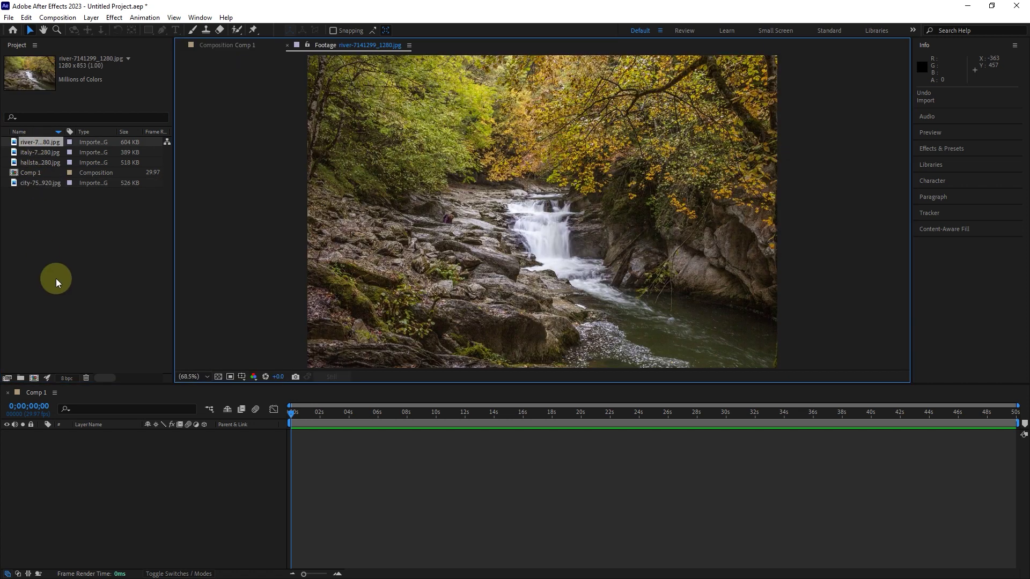
left_click(226, 45)
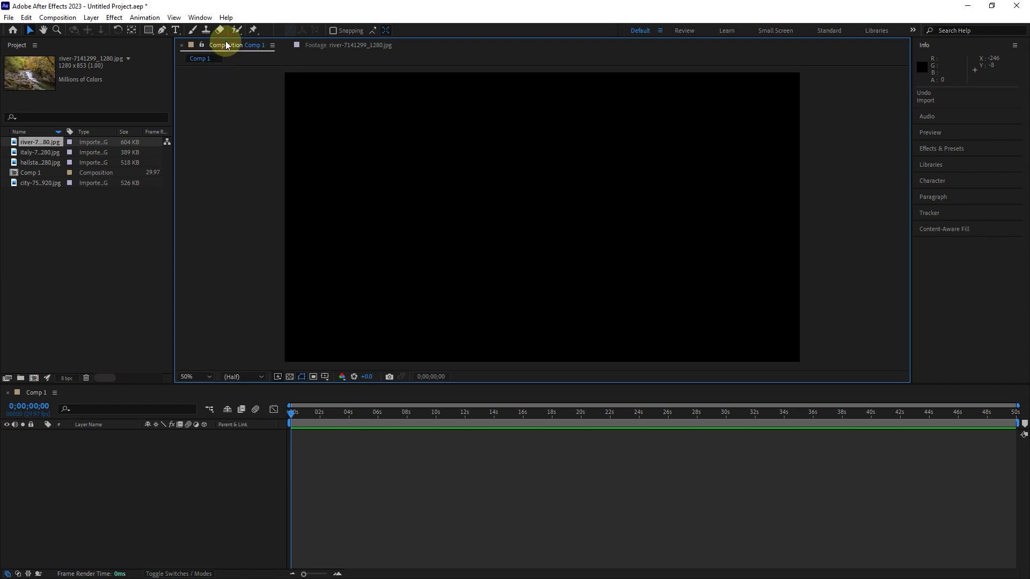
left_click(314, 46)
left_click(287, 45)
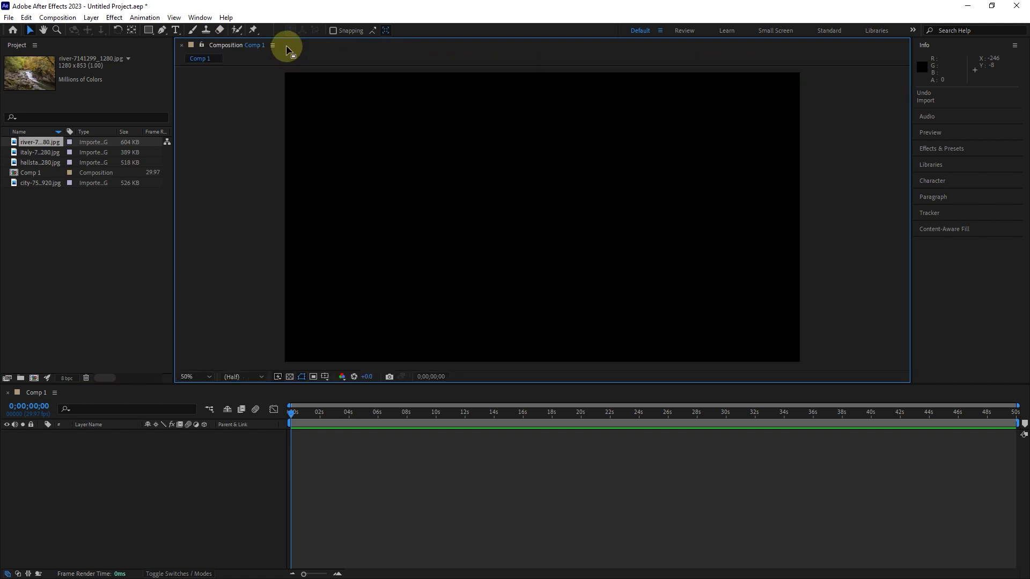
Close Comp 1 and delete all five project items
left_click(181, 45)
left_click(98, 241)
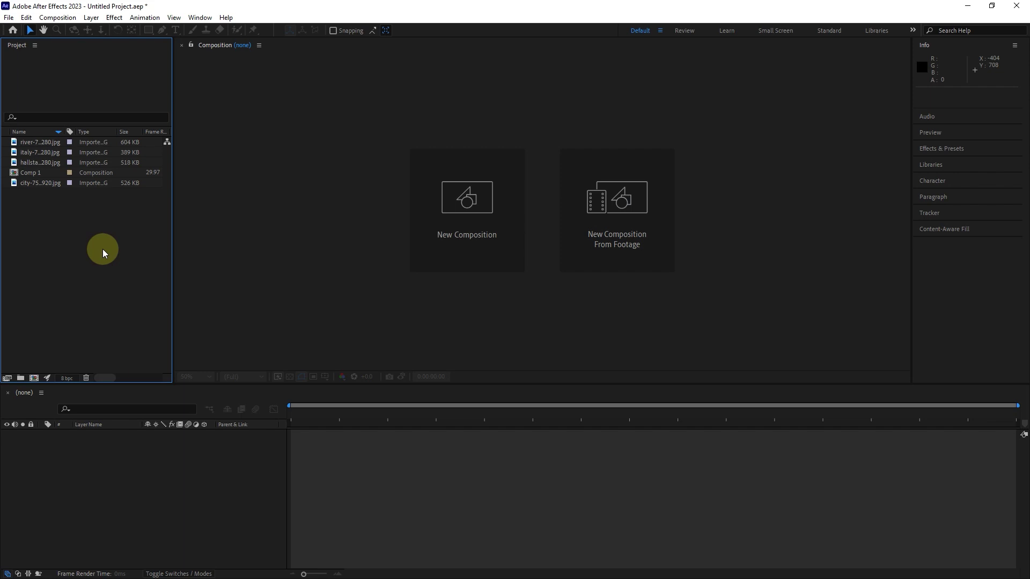
left_click_drag(102, 246, 40, 141)
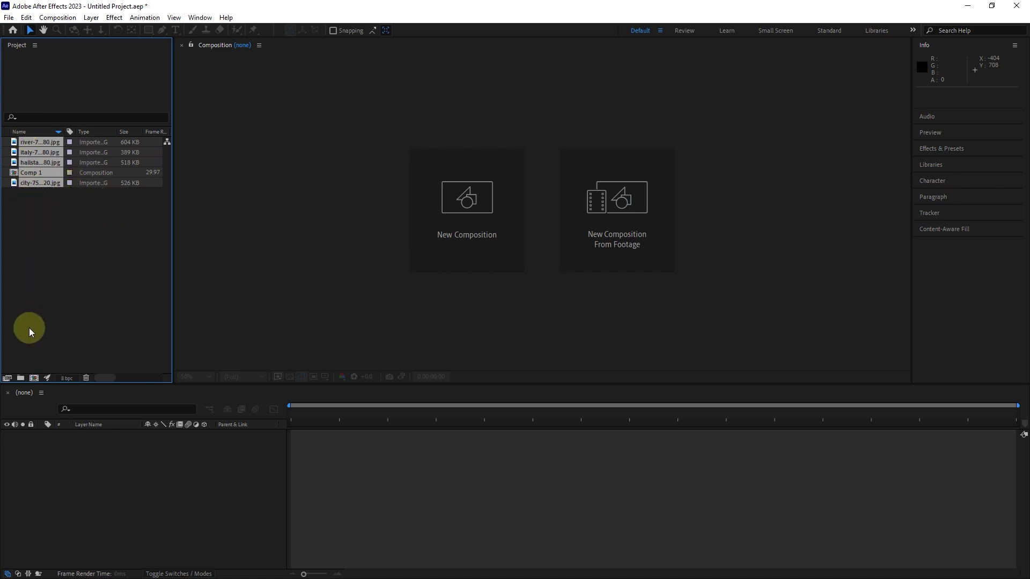
left_click(86, 376)
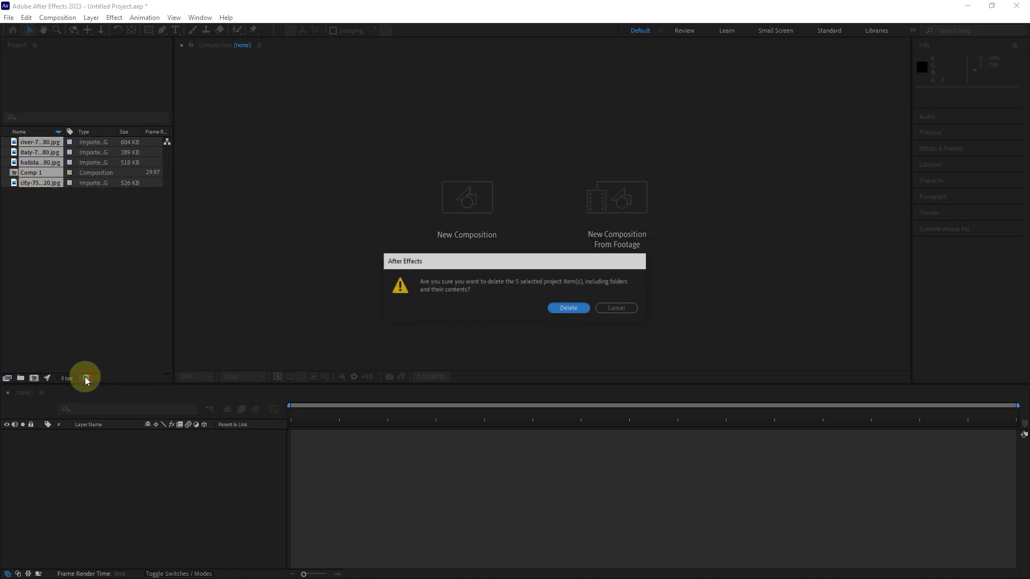
left_click(569, 309)
Import 13.psd as Composition - Retain Layer Sizes
double_click(98, 227)
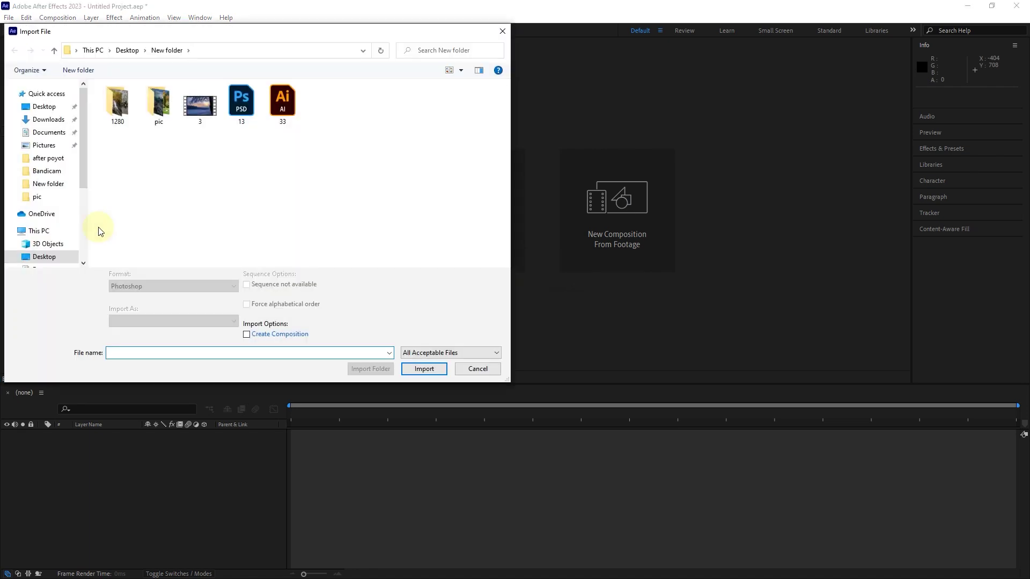
left_click(250, 118)
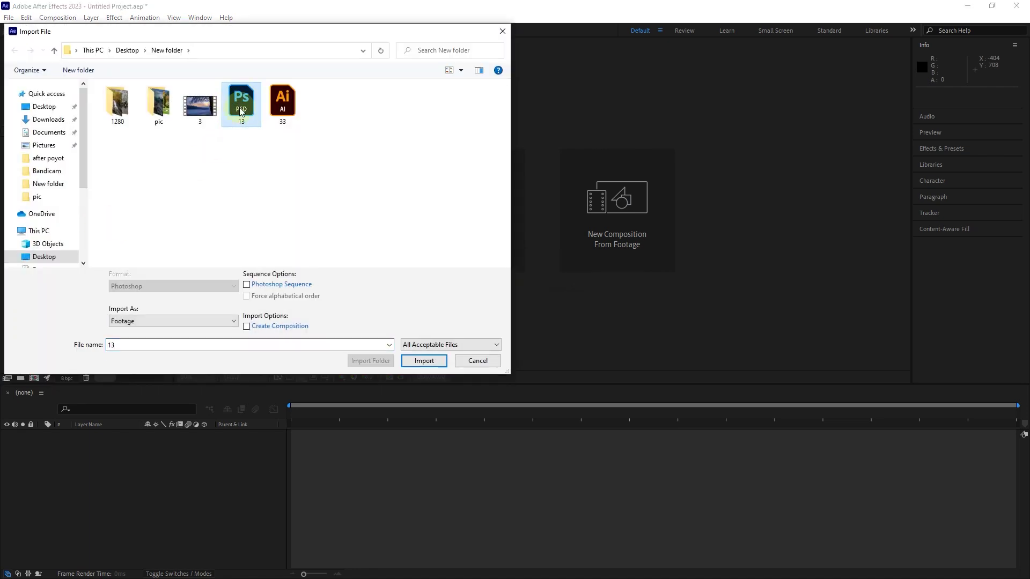
left_click(233, 321)
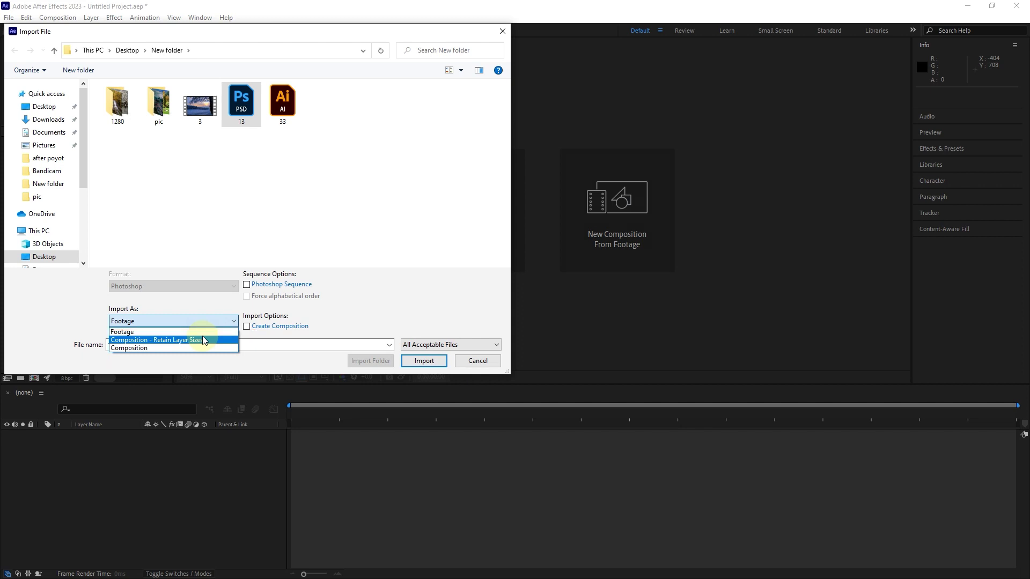
left_click(203, 339)
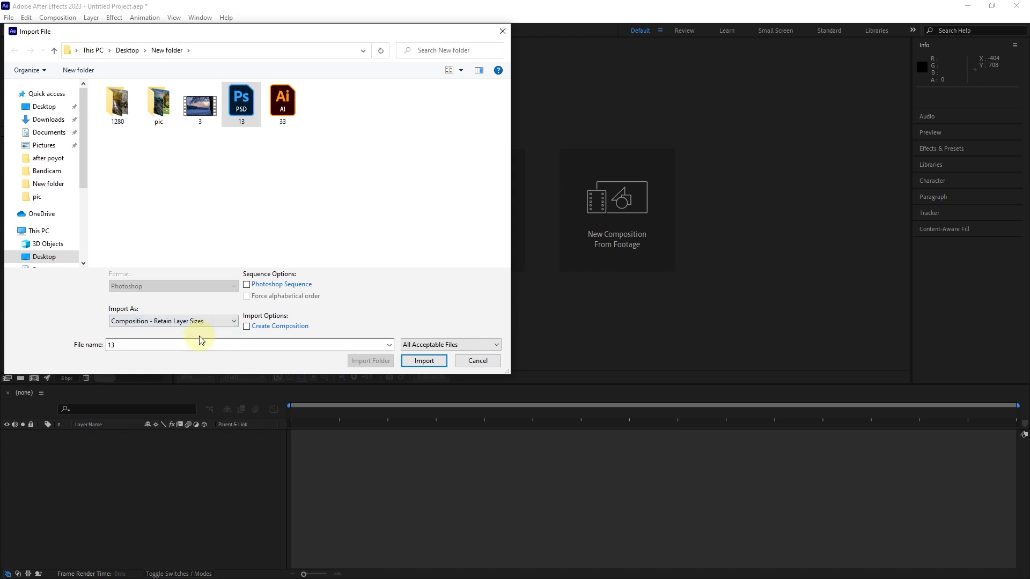
left_click(423, 361)
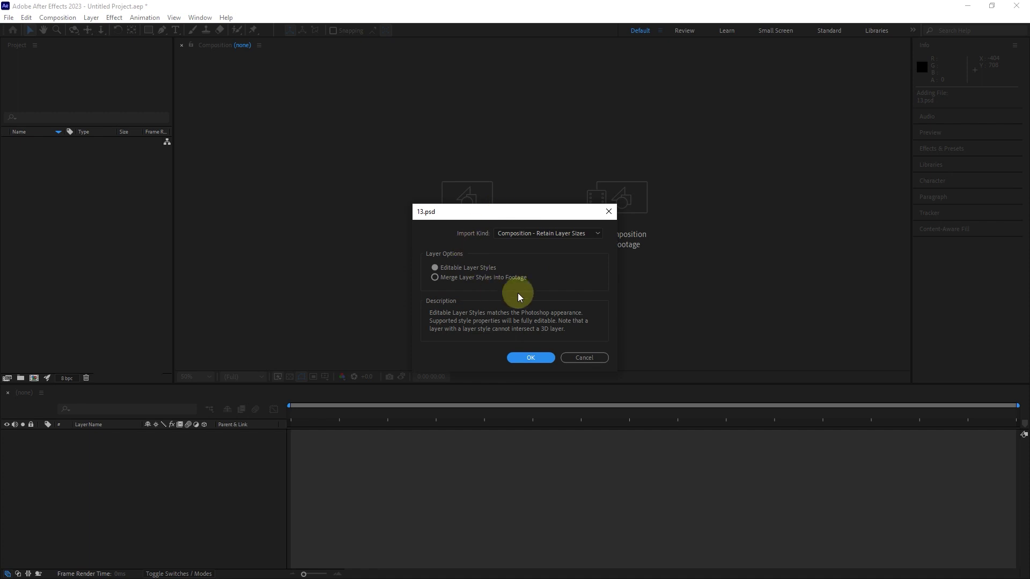
Set the import kind to Composition - Retain Layer Sizes with Editable Layer Styles
left_click(543, 236)
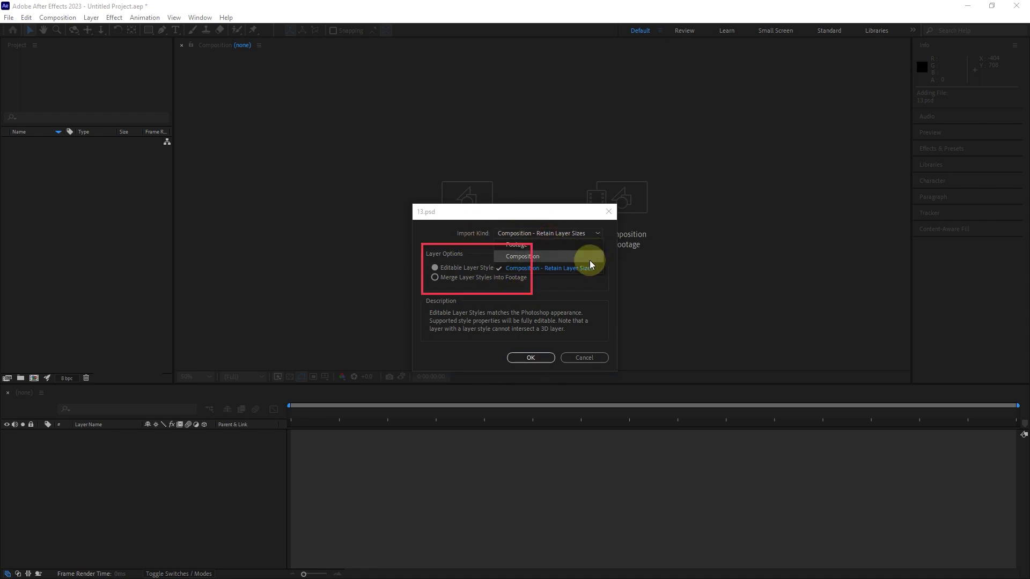
left_click(587, 268)
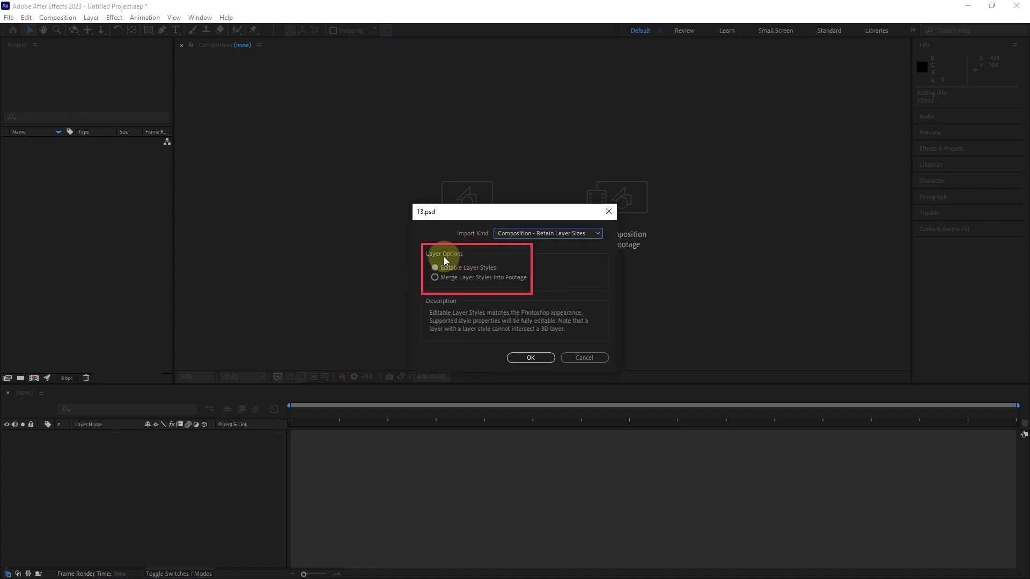
left_click(449, 277)
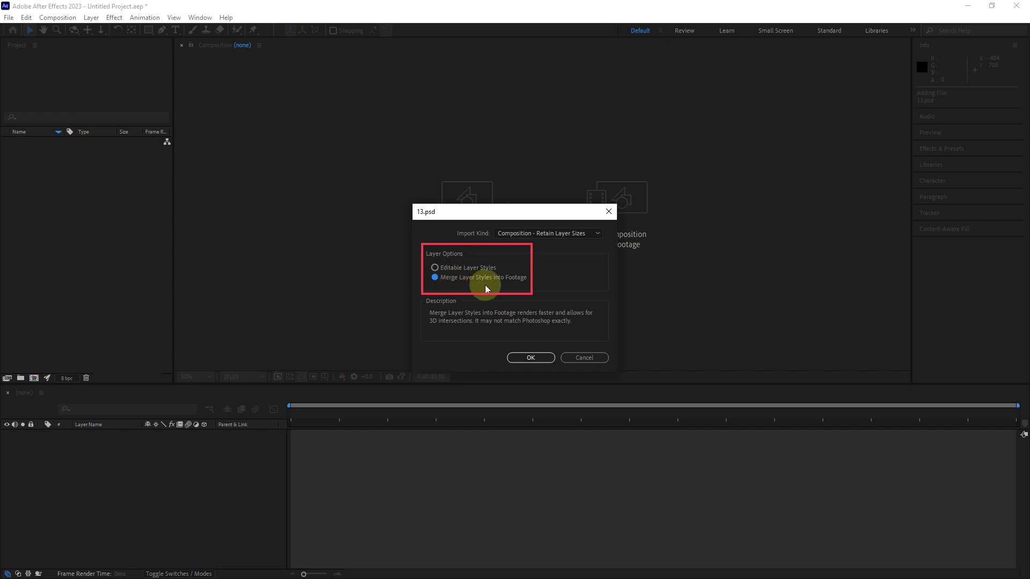
left_click(464, 270)
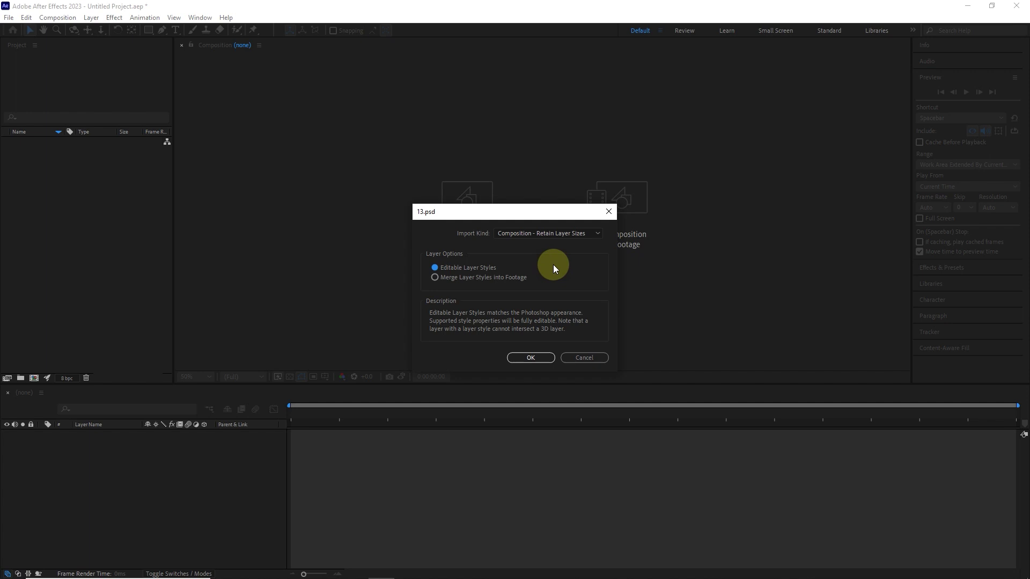
Try Footage import with only Layer 1 chosen and layer styles ignored
left_click(547, 233)
left_click(540, 243)
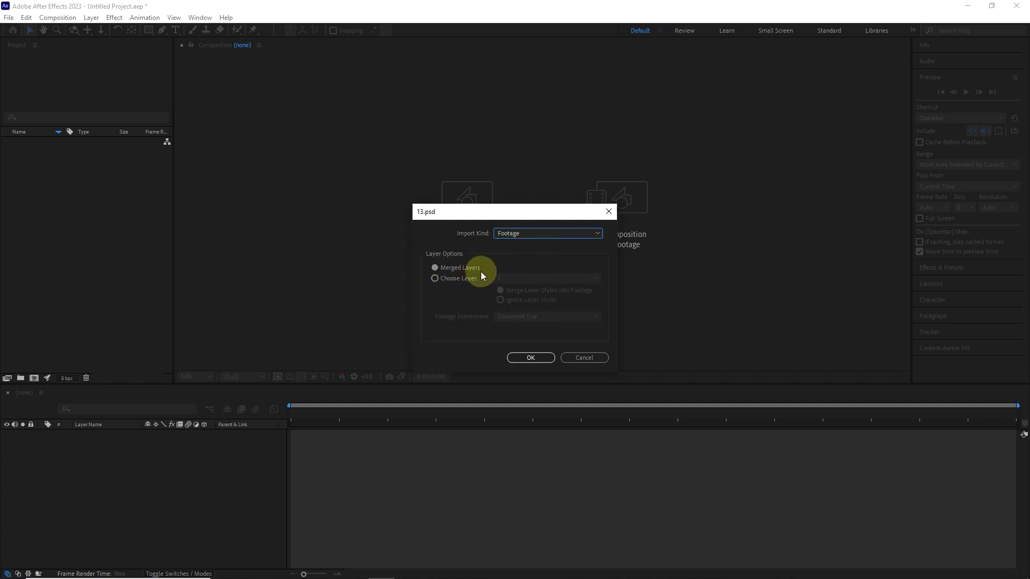
left_click(434, 278)
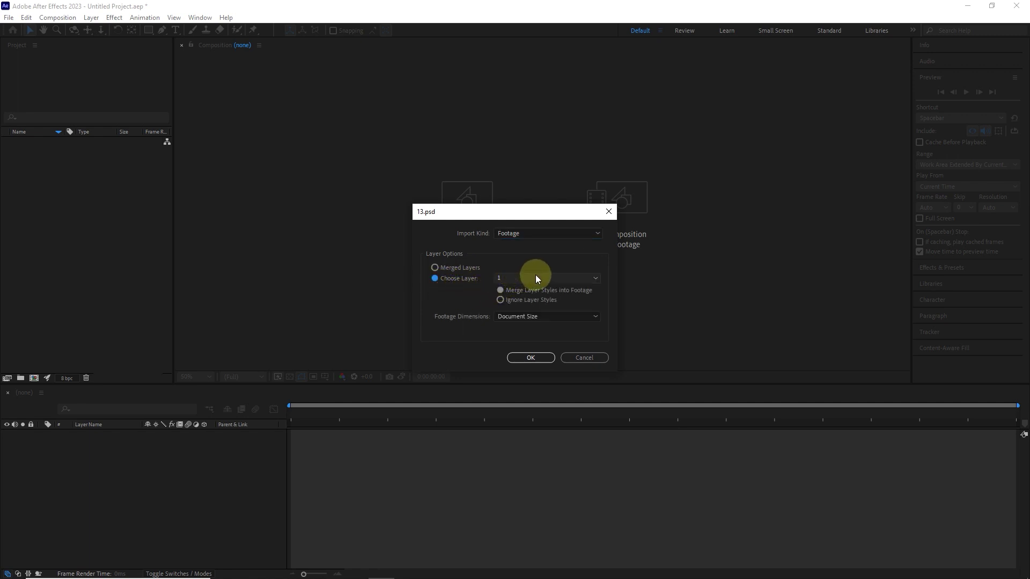
left_click(516, 278)
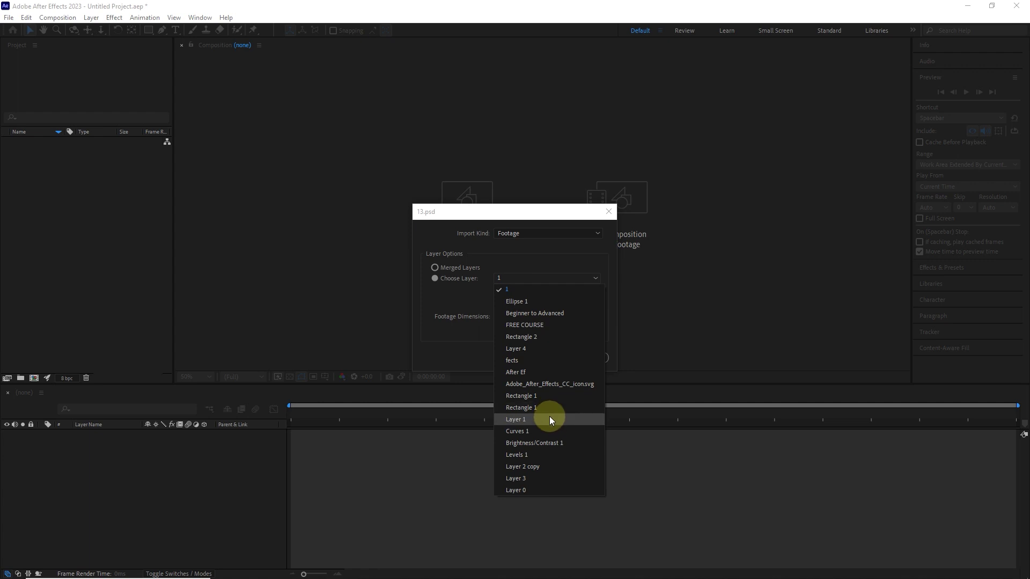
left_click(468, 297)
left_click(500, 300)
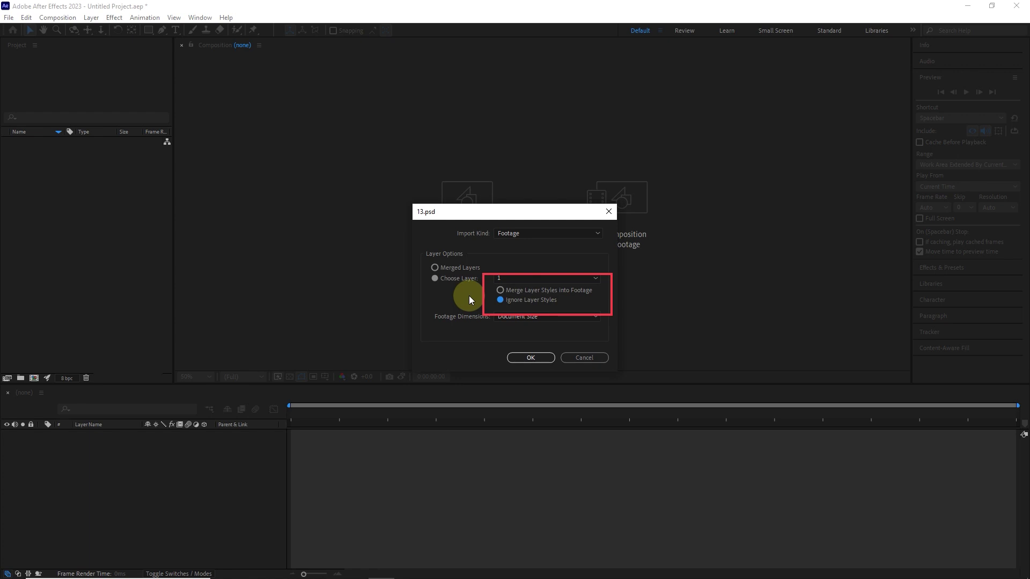
Switch back to Composition - Retain Layer Sizes and confirm importing 13.psd
left_click(507, 235)
left_click(520, 267)
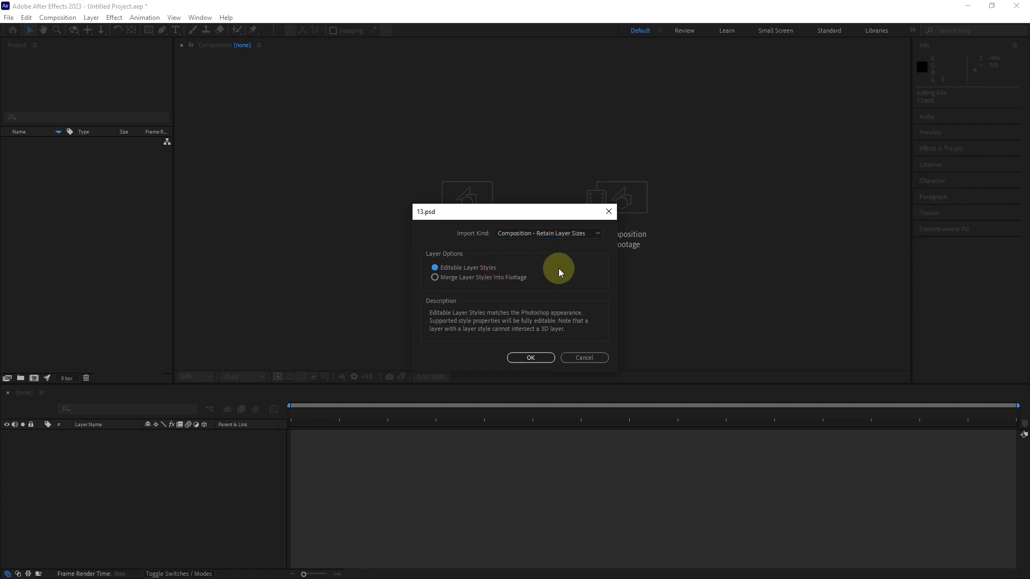
left_click(528, 358)
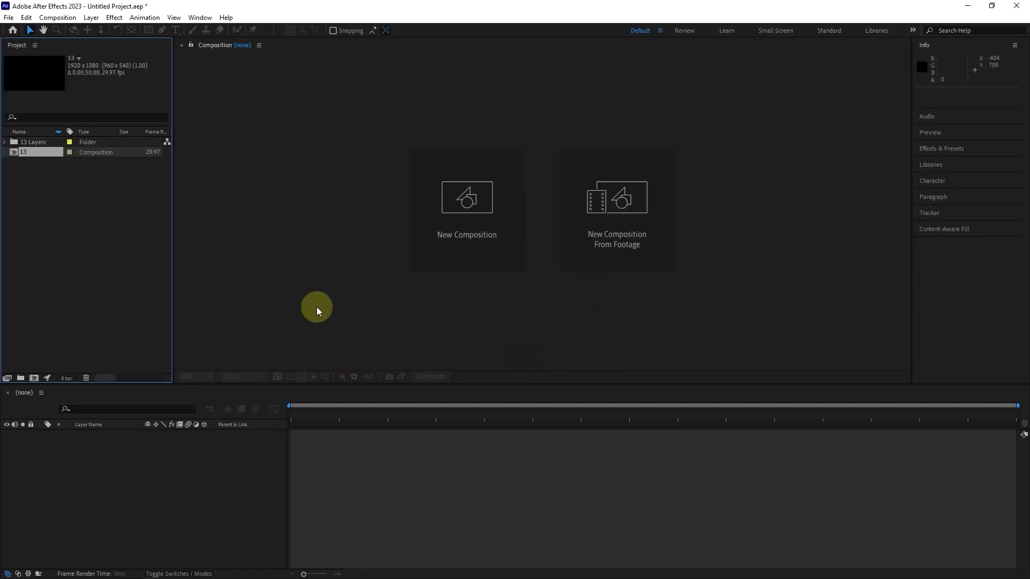
Expand and collapse the 13 Layers folder, then open composition 13
left_click(6, 142)
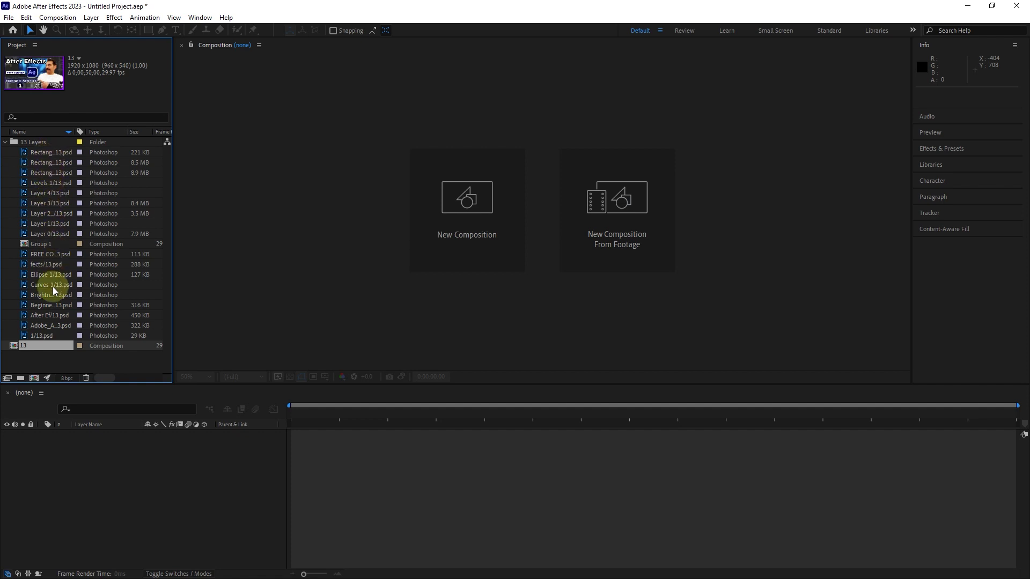
left_click(6, 143)
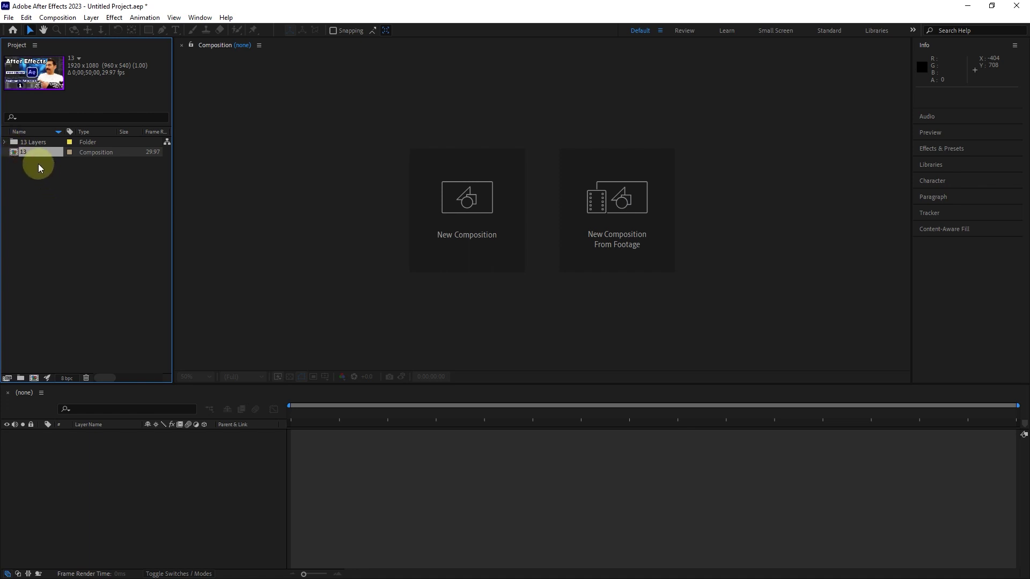
double_click(24, 152)
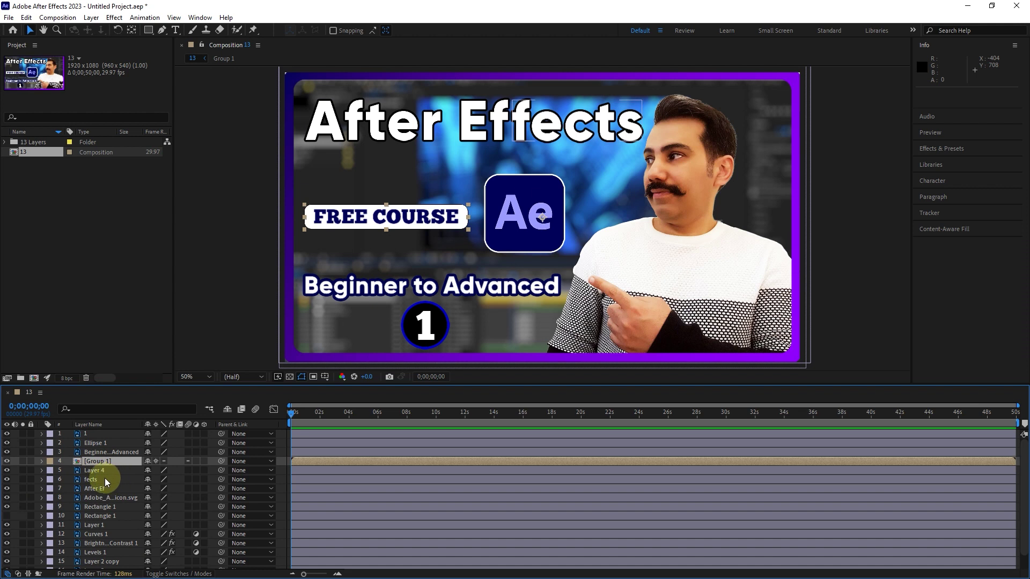
Hide layers one by one to inspect them, then turn every layer back on
scroll(62, 505, "down", 1)
left_click_drag(6, 556, 9, 546)
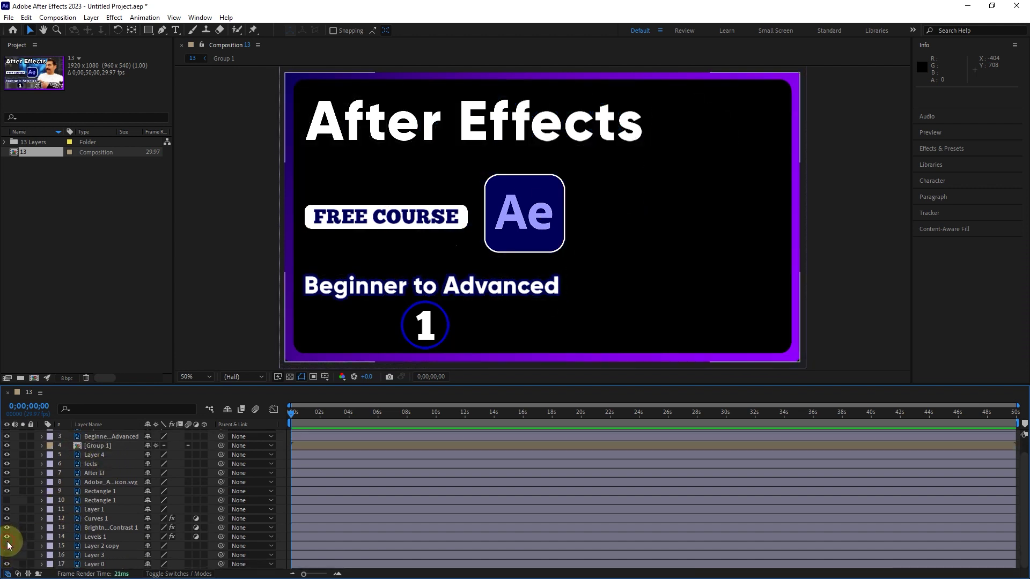
left_click(8, 546)
left_click(9, 546)
left_click_drag(7, 509, 7, 516)
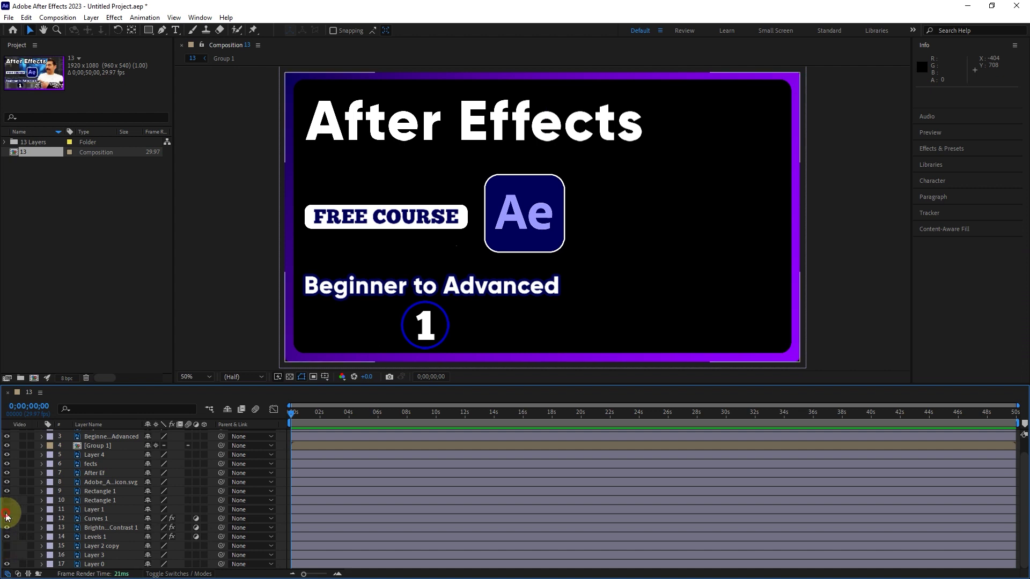
left_click(7, 482)
left_click_drag(8, 482, 9, 555)
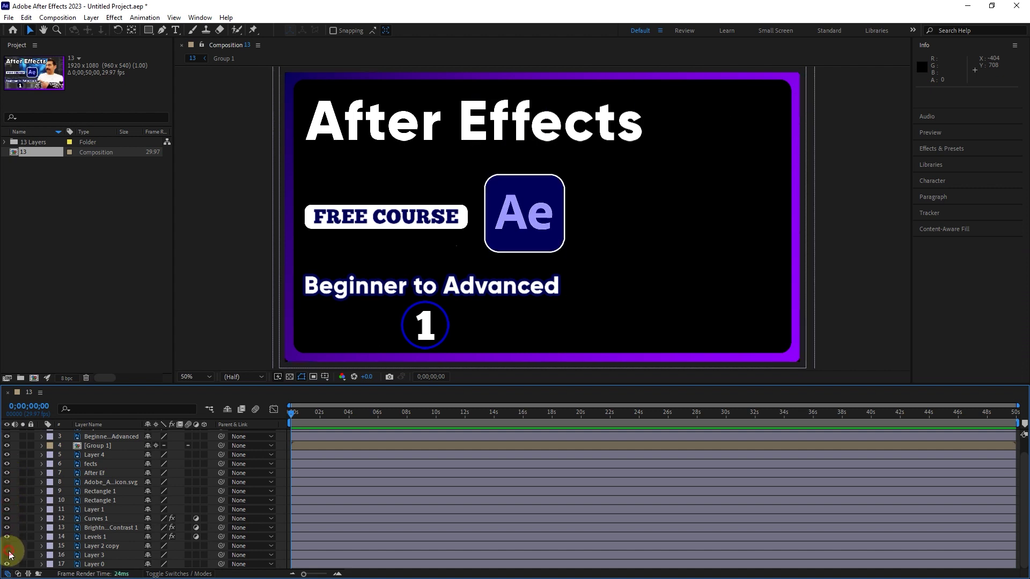
scroll(99, 487, "up", 1)
left_click(99, 487)
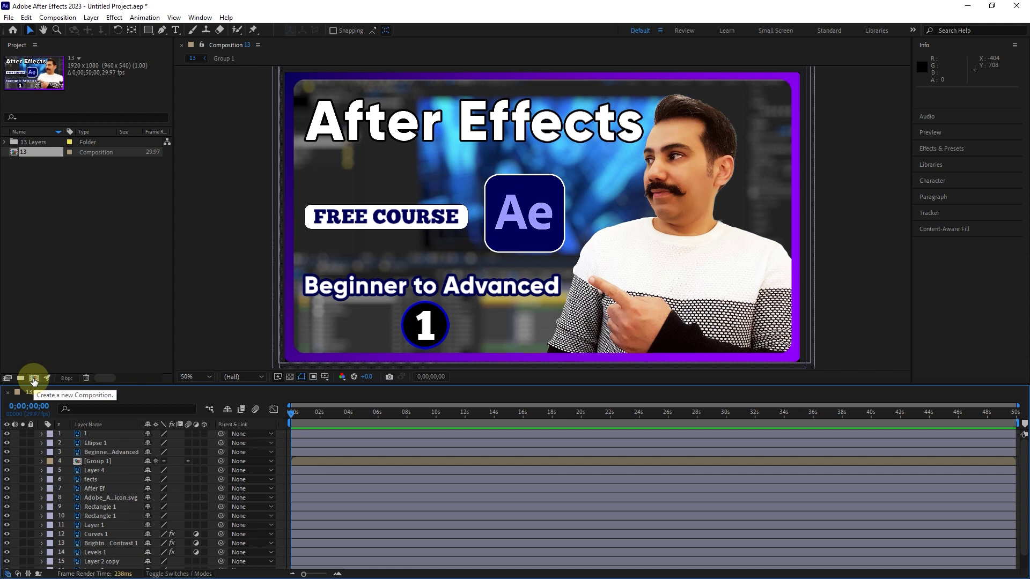
Create a new composition named 2
left_click(33, 379)
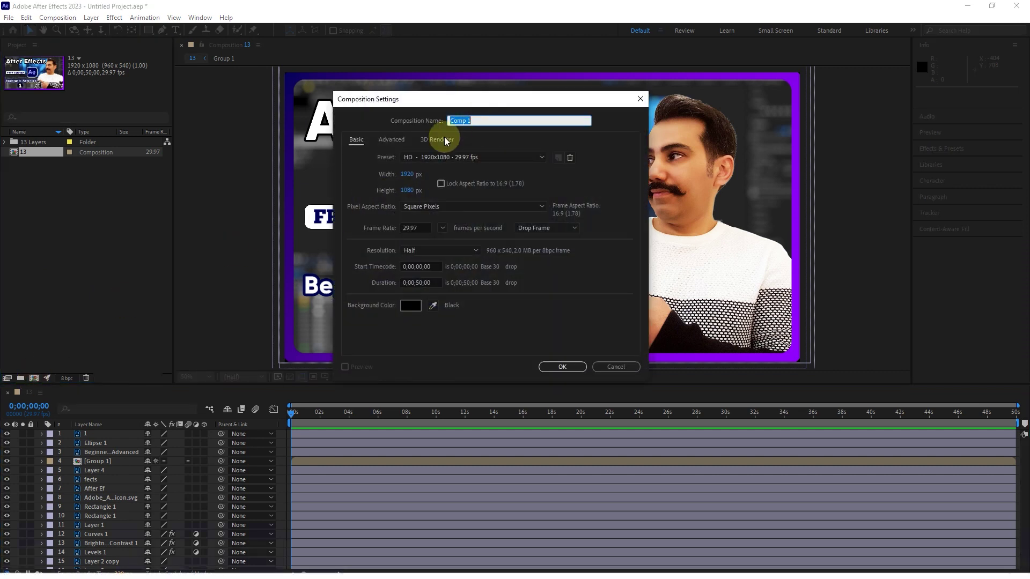
type("2")
left_click(557, 367)
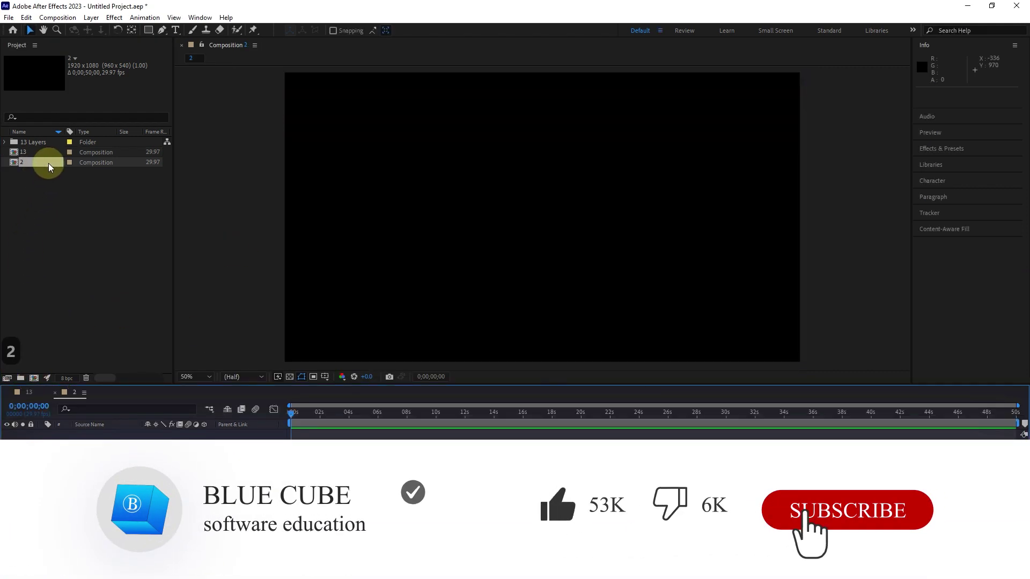
left_click(26, 392)
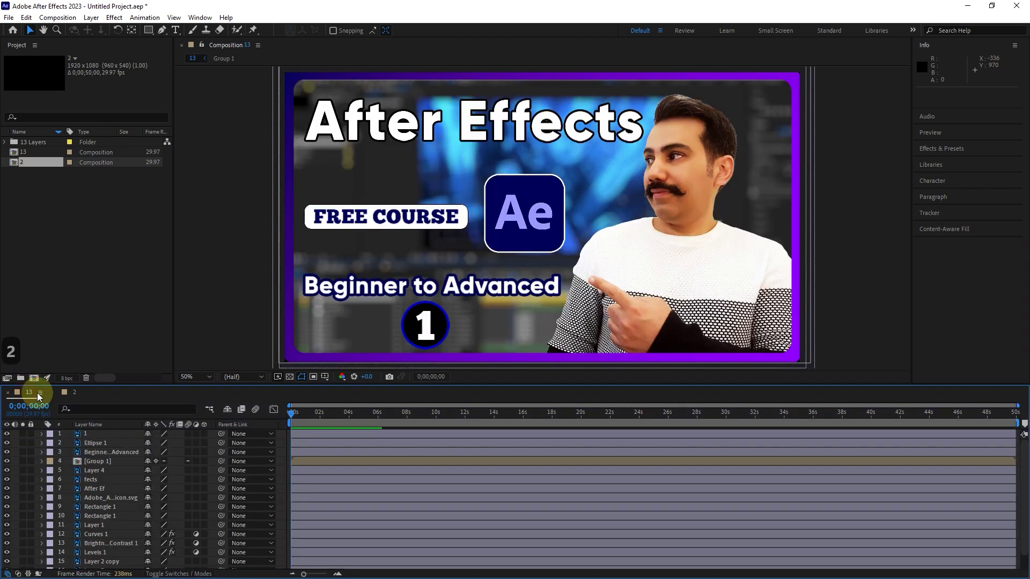
left_click(70, 390)
left_click(28, 391)
left_click(66, 391)
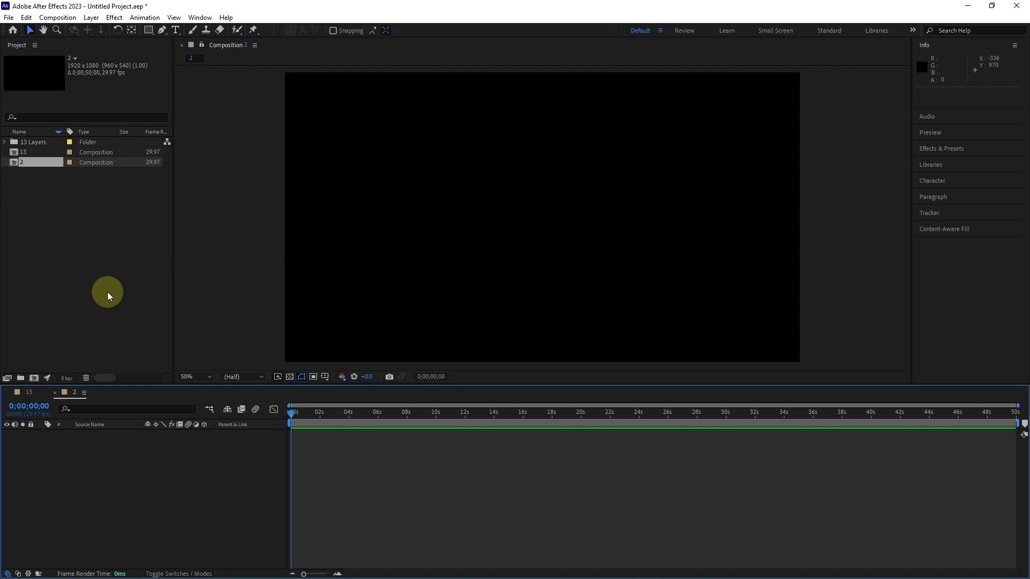
Import hallstatt and italy from the 1280 folder and add them as layers in comp 2
double_click(67, 267)
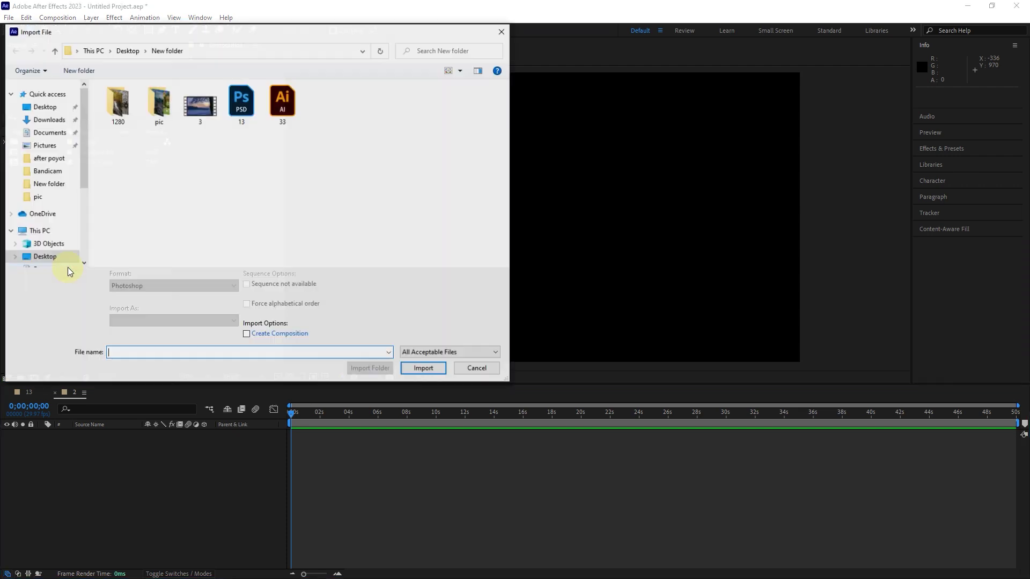
double_click(117, 104)
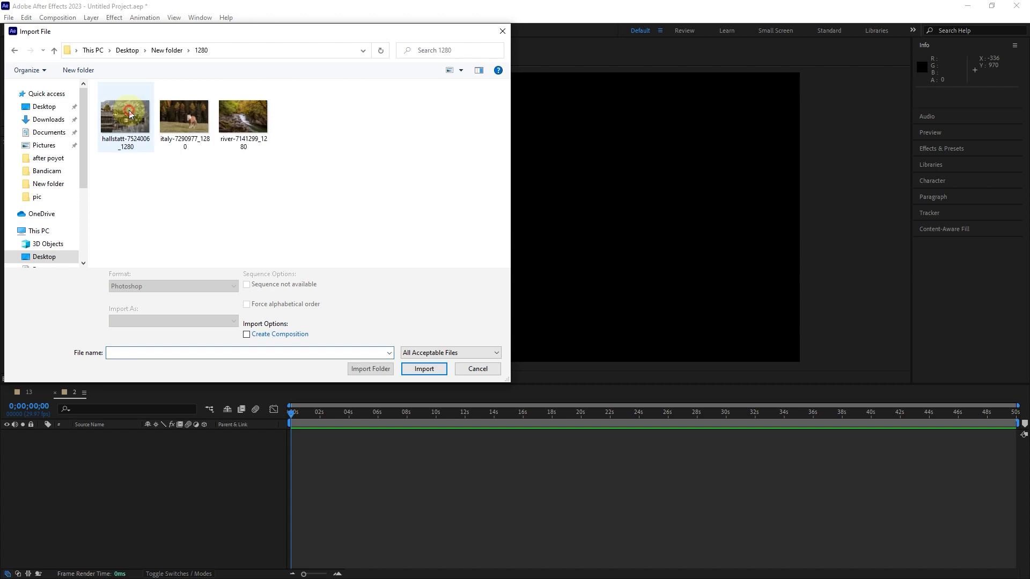
left_click_drag(206, 169, 143, 132)
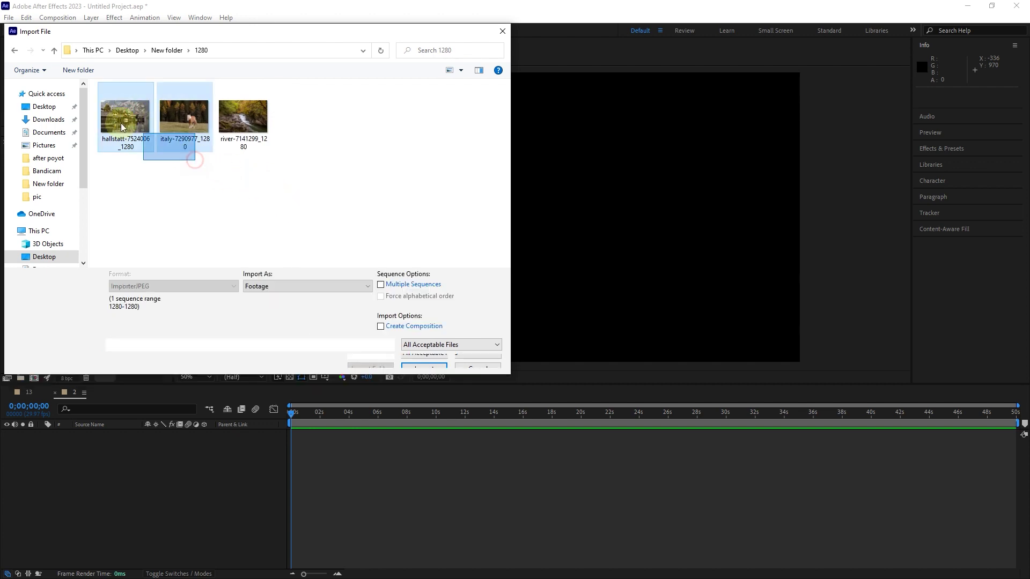
left_click(423, 369)
left_click_drag(41, 152, 143, 487)
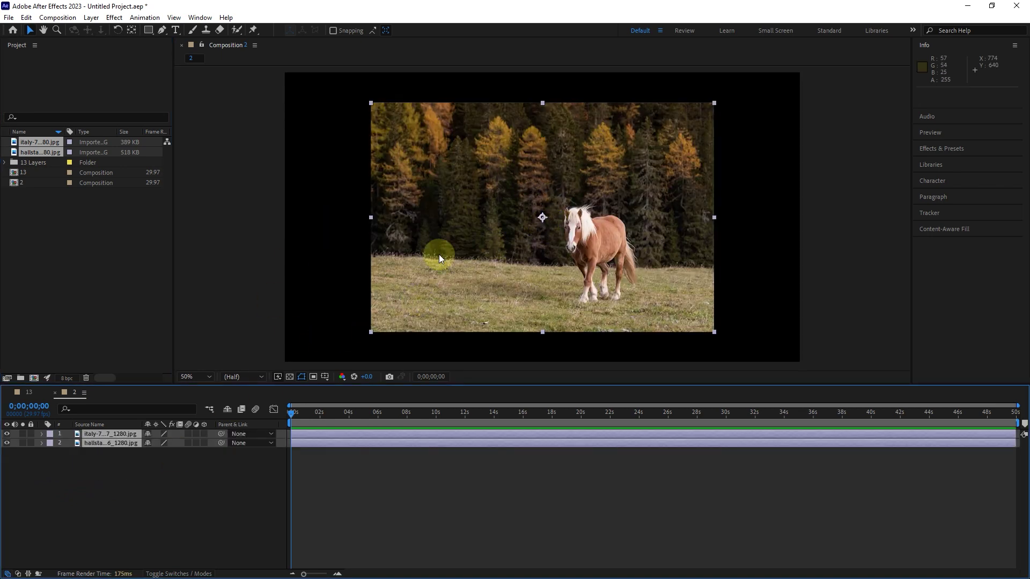
Apply Transform > Fit to Comp to the italy horse layer
left_click(127, 462)
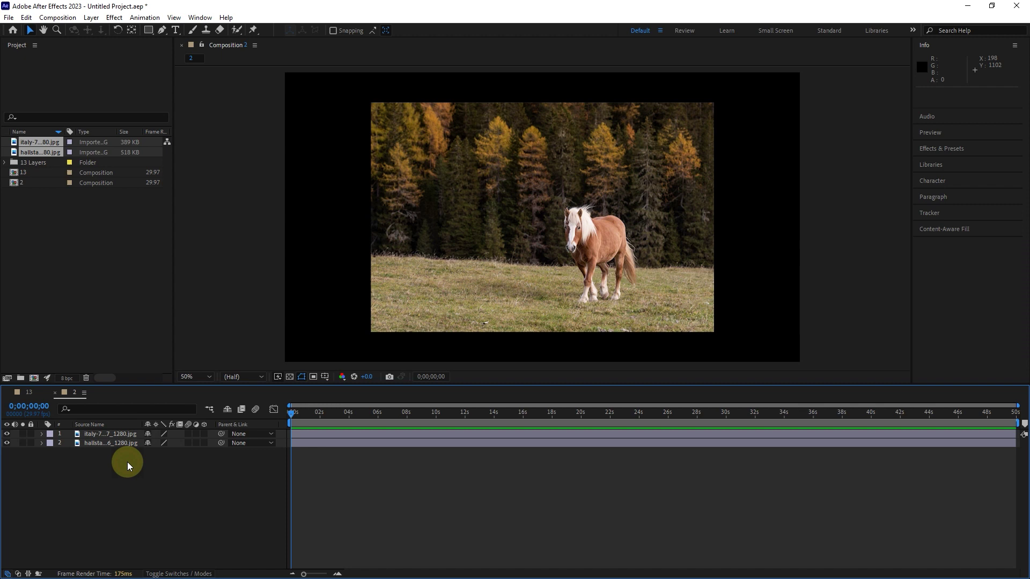
left_click(122, 432)
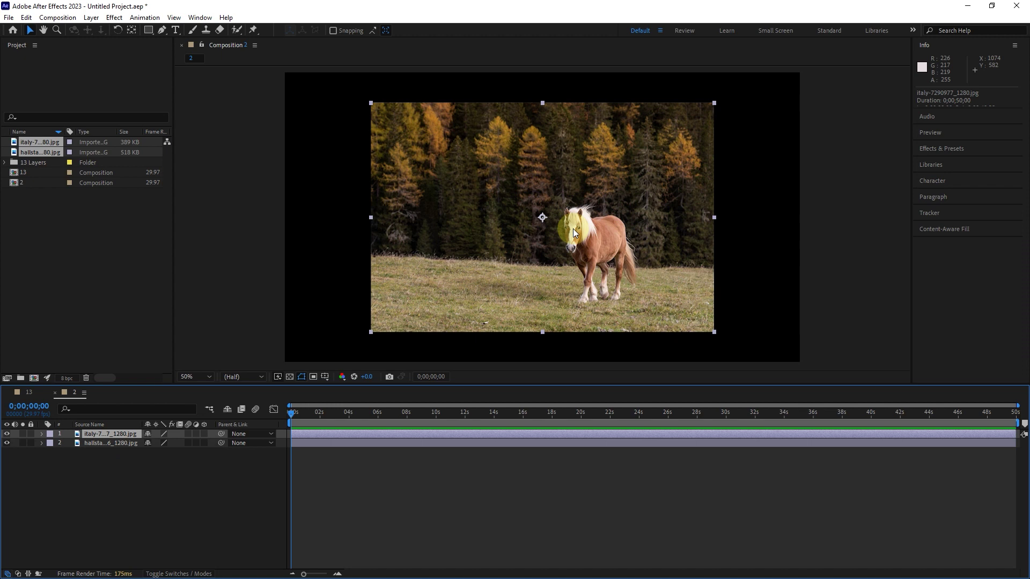
right_click(511, 237)
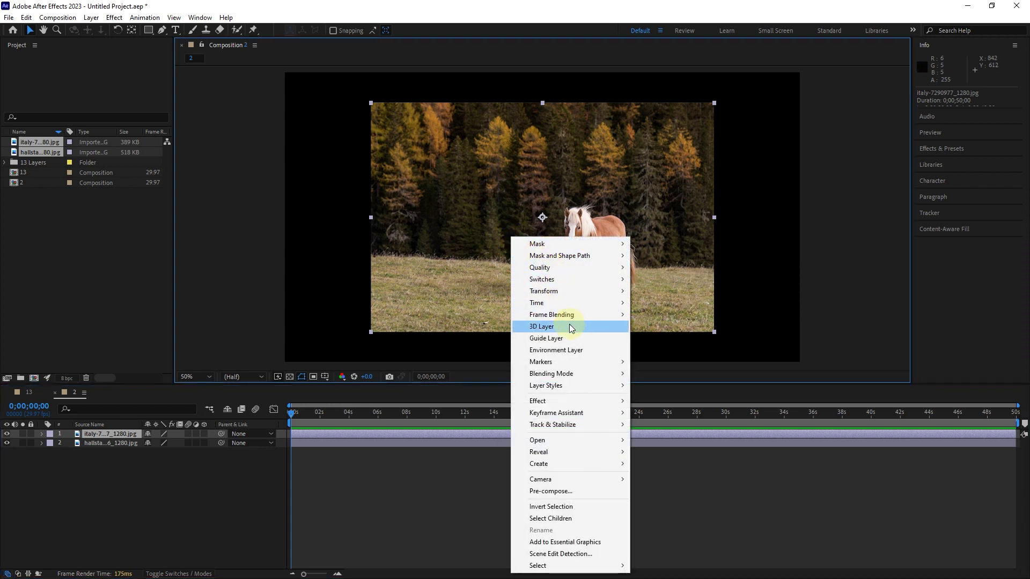
mouse_move(579, 290)
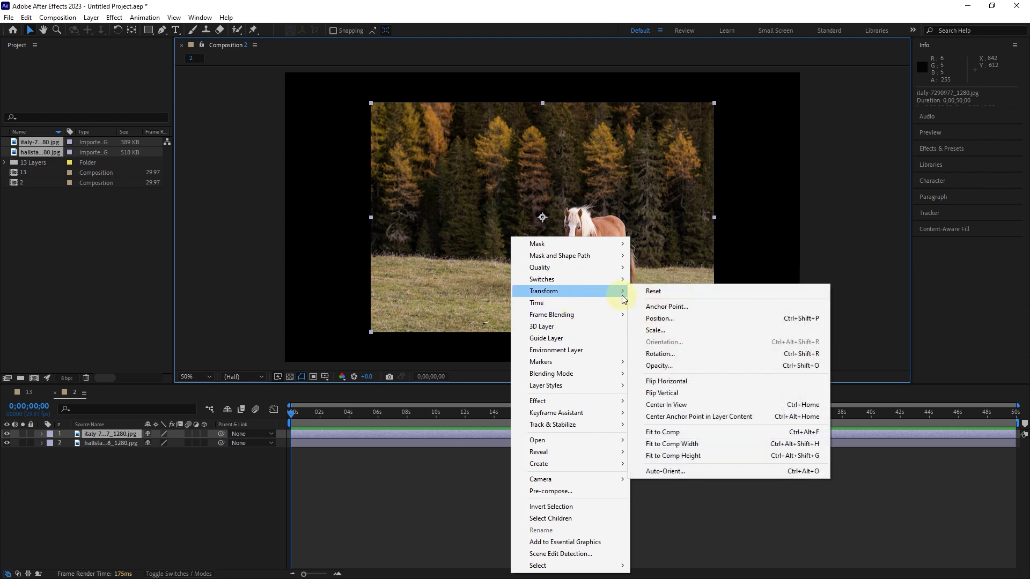
left_click(679, 435)
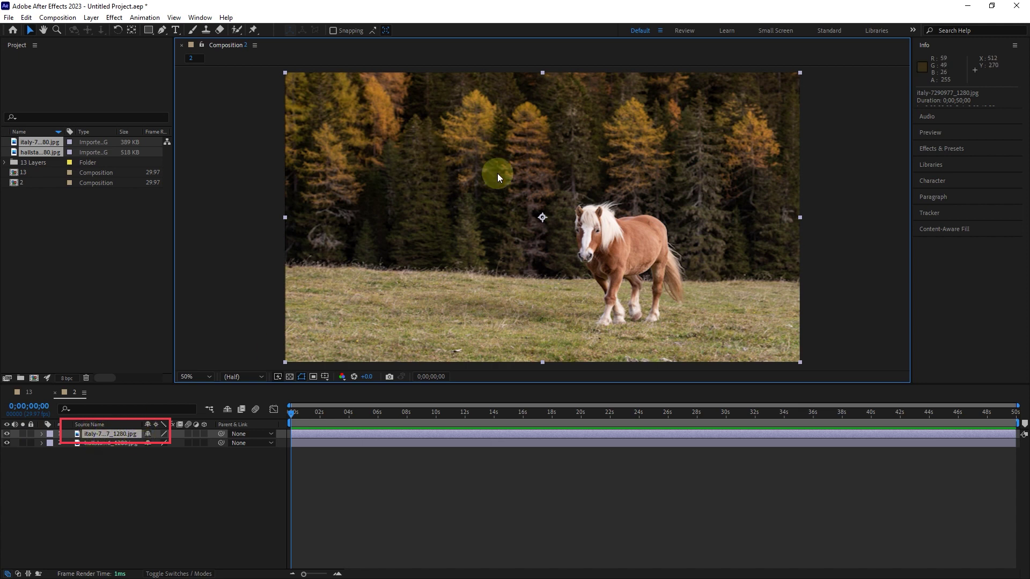
Move the italy layer beneath hallstatt and toggle hallstatt's visibility to compare them
left_click_drag(106, 434, 112, 486)
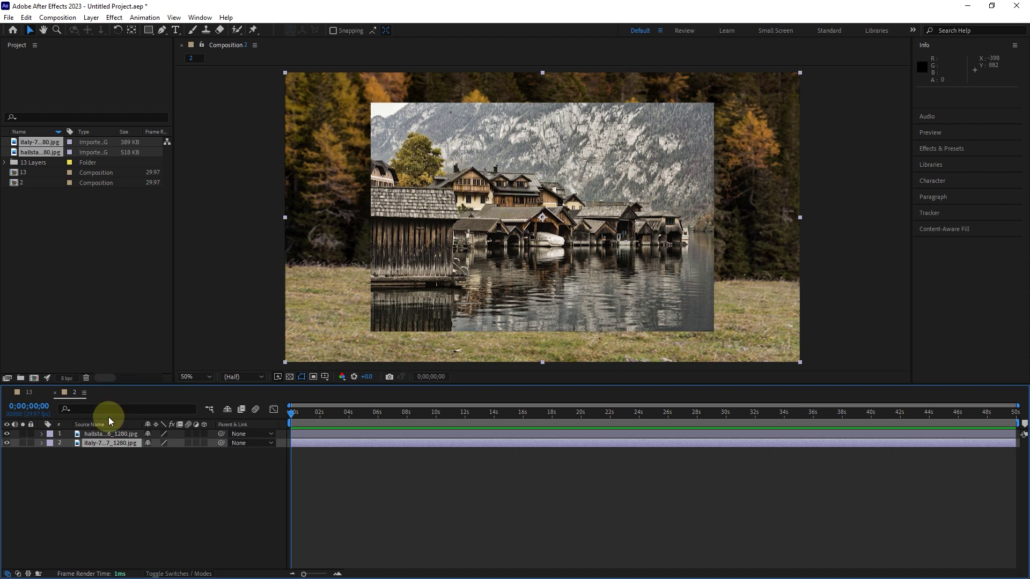
left_click(7, 434)
left_click(7, 434)
left_click(7, 434)
left_click(7, 435)
Fit the hallstatt layer to the comp with Transform > Fit to Comp and move it below italy
left_click(107, 434)
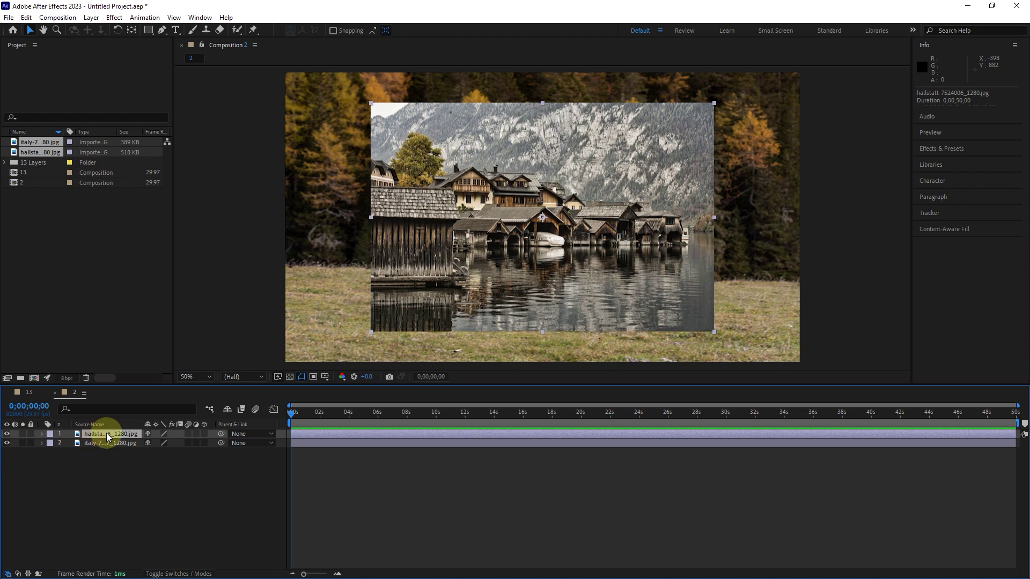
left_click(507, 245)
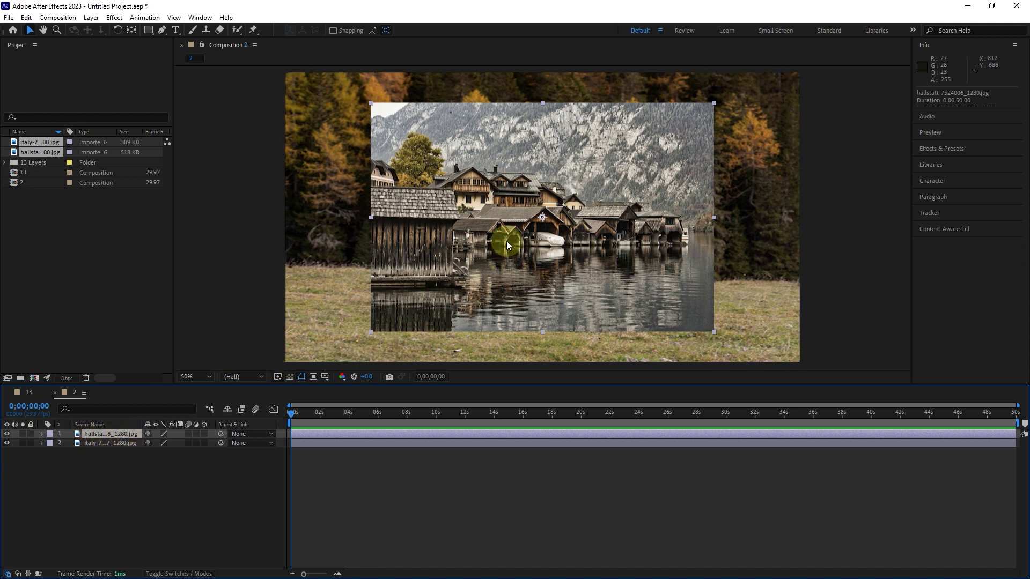
right_click(508, 245)
mouse_move(603, 280)
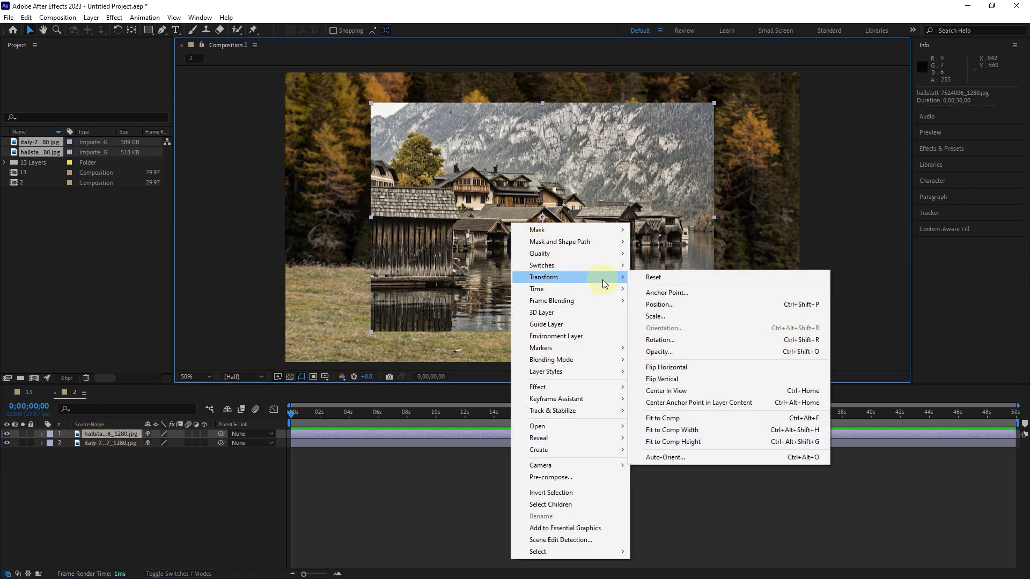
left_click(669, 419)
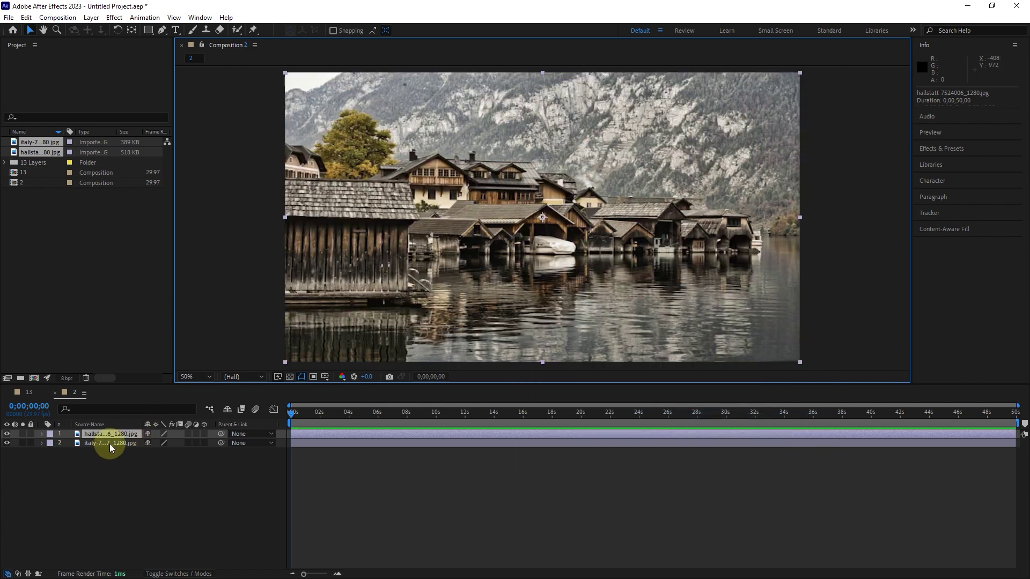
left_click_drag(104, 432, 102, 467)
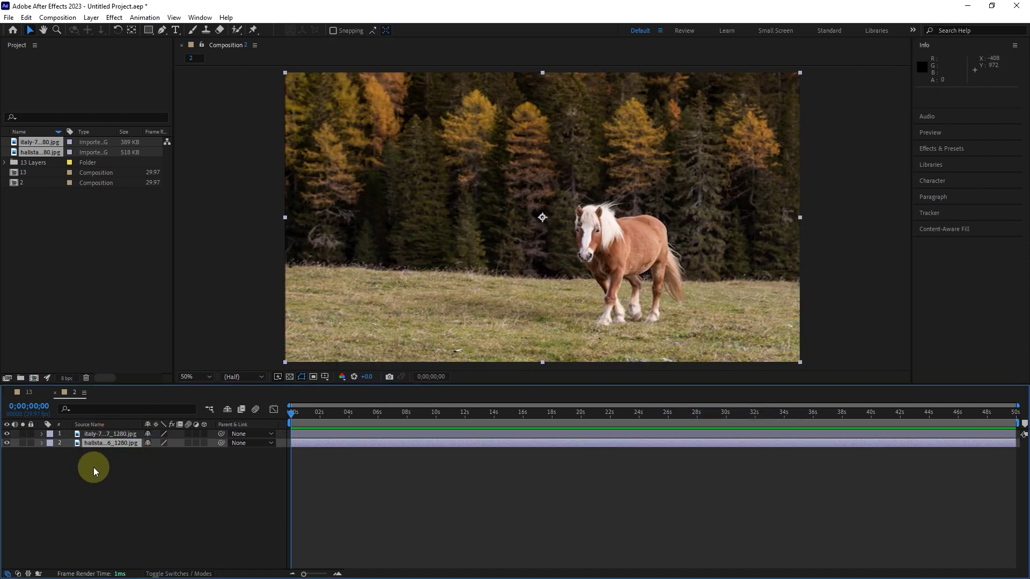
left_click(109, 440)
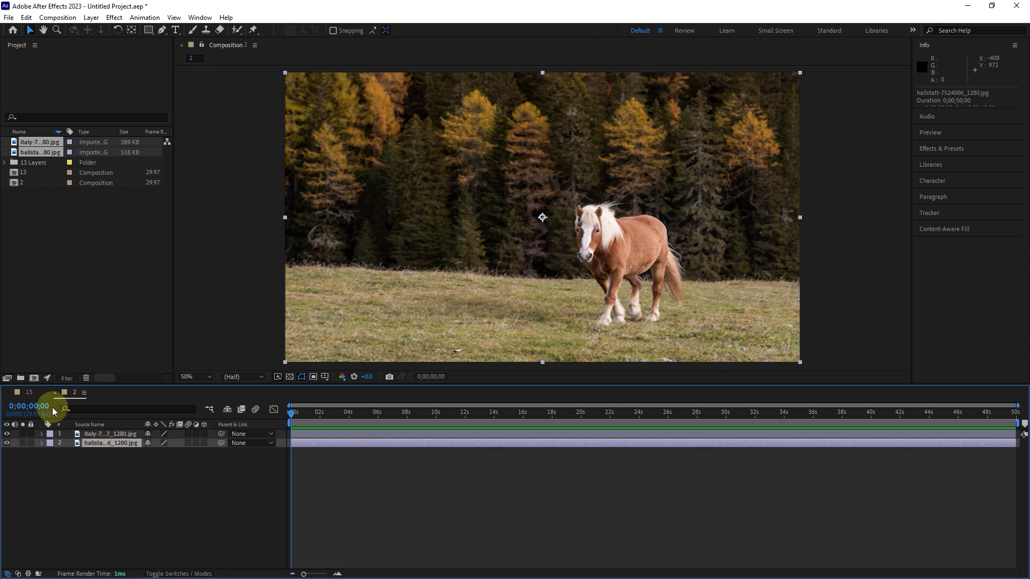
Briefly view comp 13, then select the 13 Layers folder and delete it
left_click(29, 392)
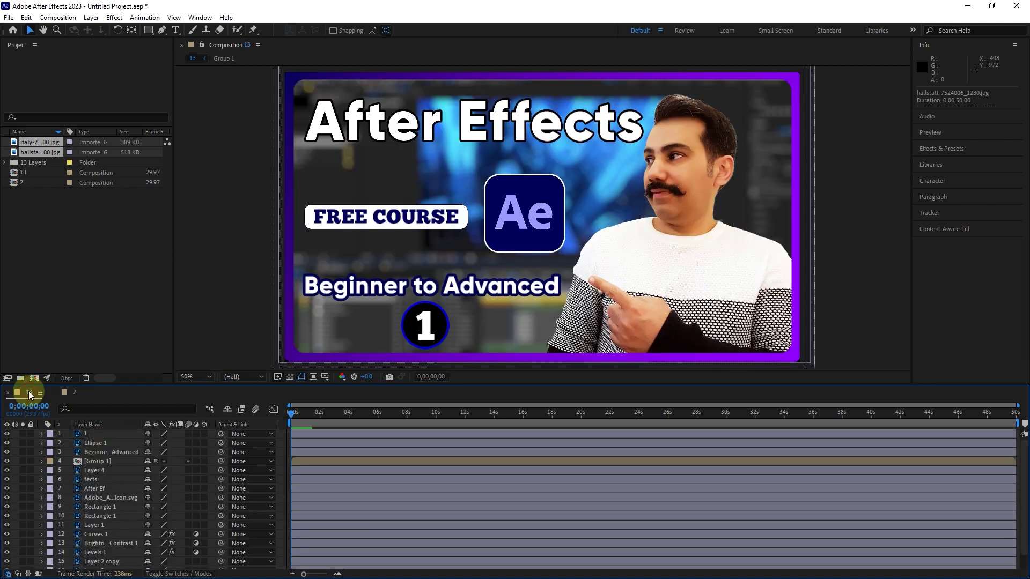
left_click(7, 392)
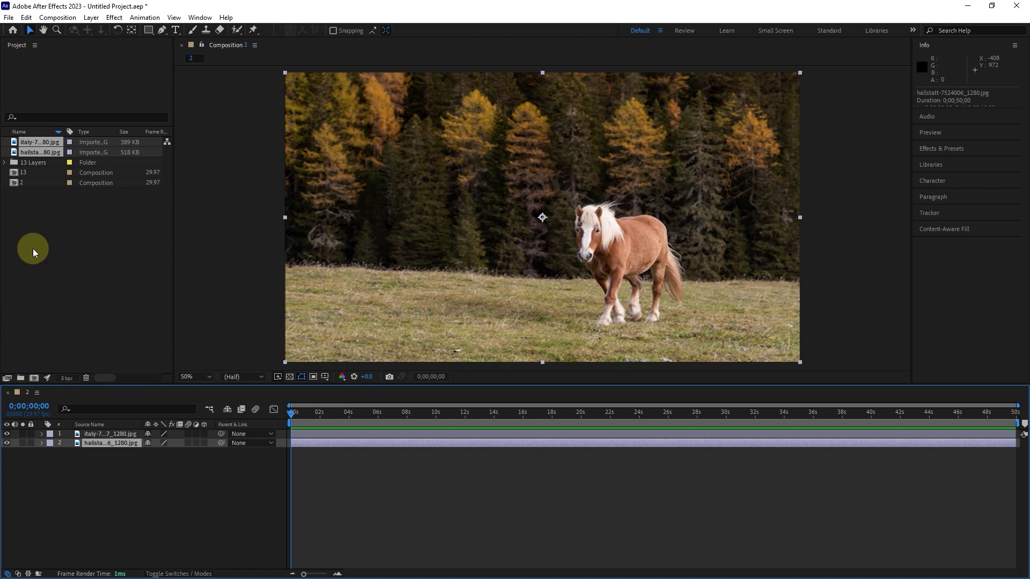
left_click(36, 163)
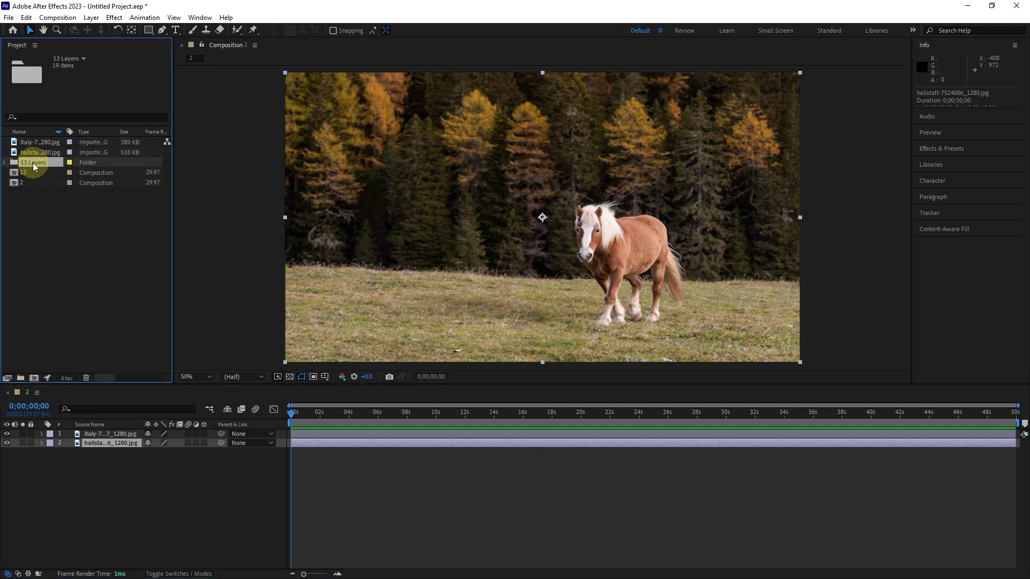
key("Delete")
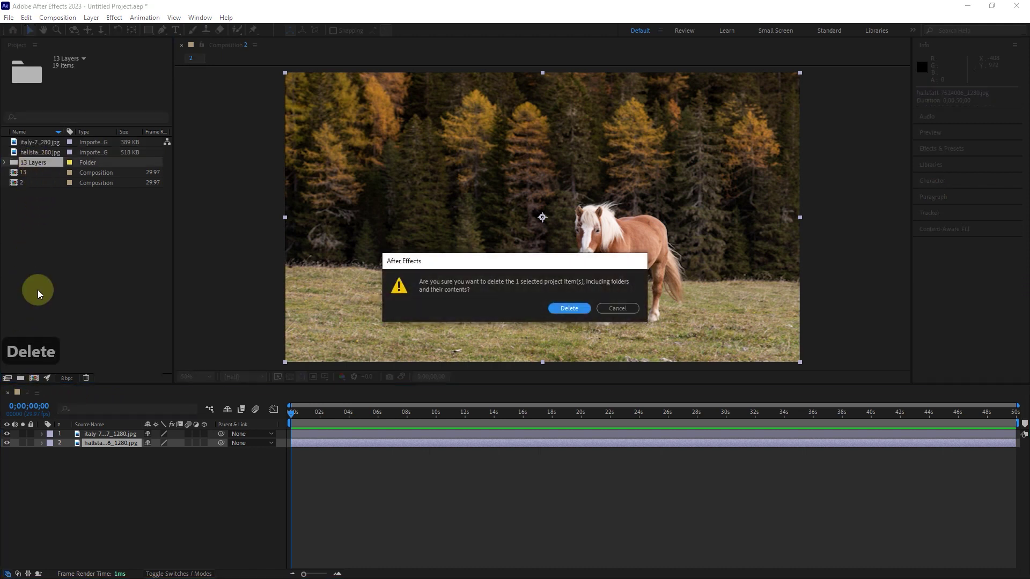
Confirm deleting the 13 Layers folder and remove the italy layer from comp 2
left_click(570, 308)
left_click(31, 162)
left_click(50, 368)
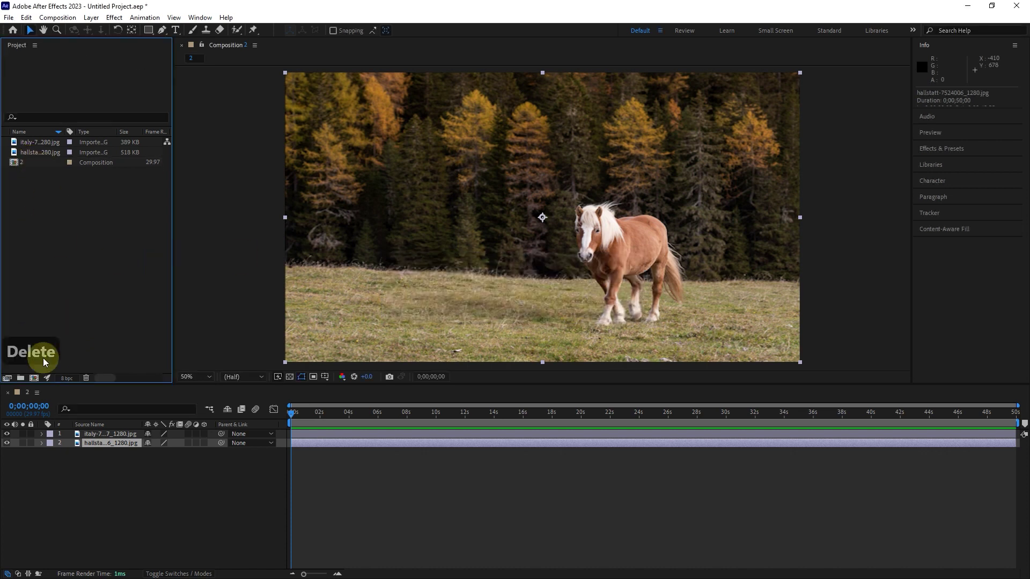
left_click(103, 434)
key("Delete")
Delete all three remaining project items and confirm the warning
left_click(54, 221)
left_click_drag(123, 217, 31, 159)
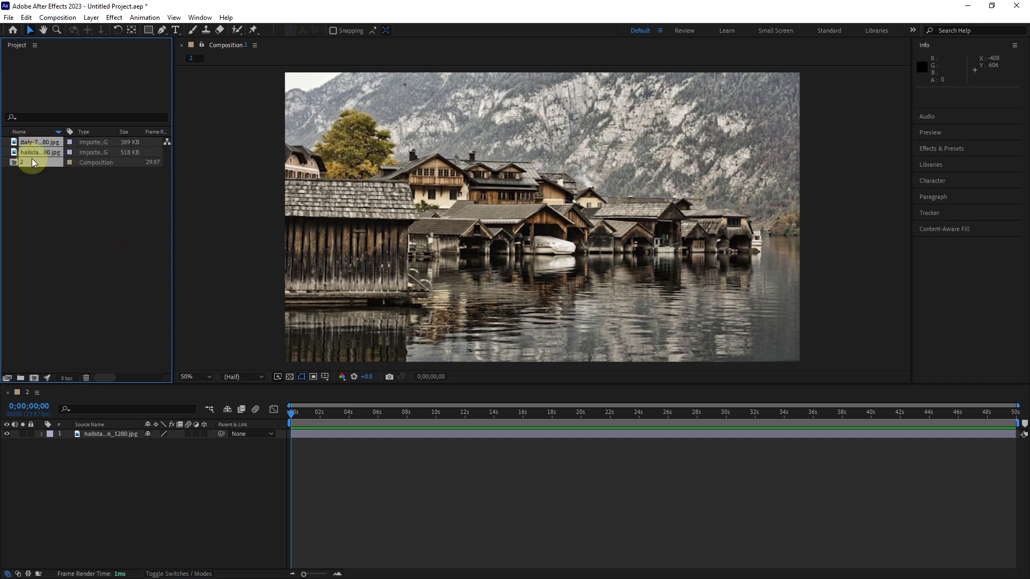
key("Delete")
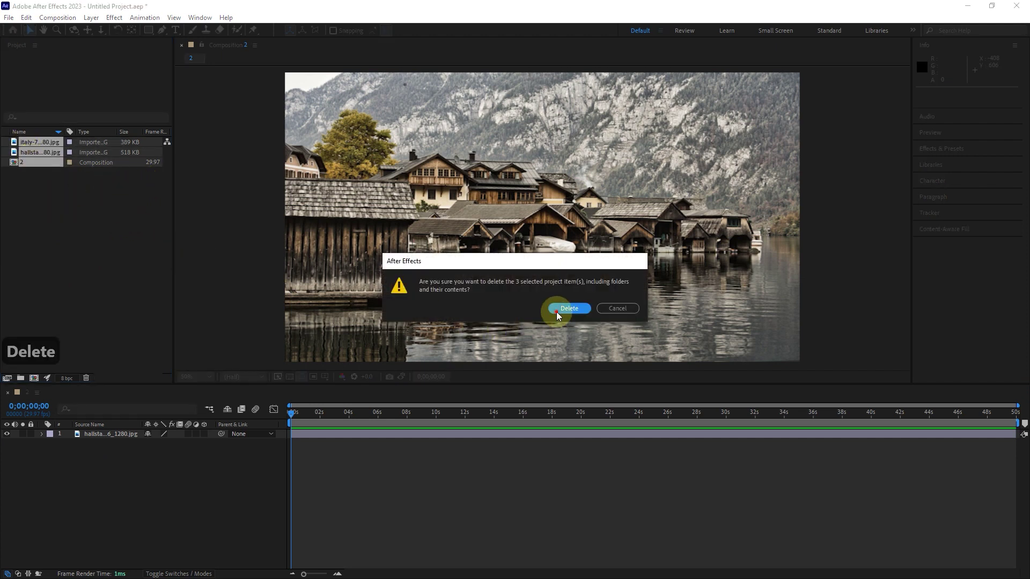
left_click(556, 311)
Import 33.ai from New folder as Composition - Retain Layer Sizes
double_click(114, 246)
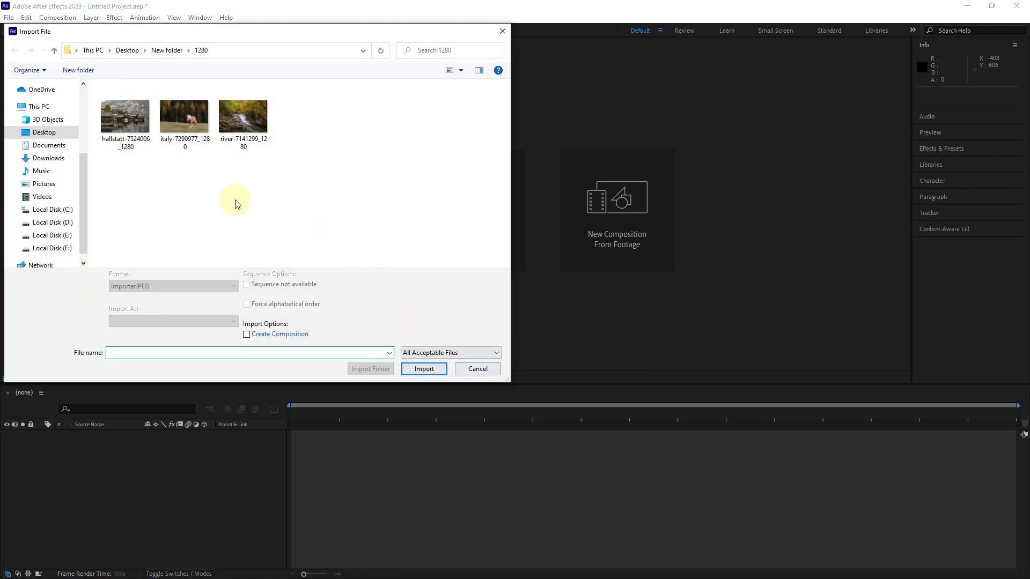
left_click(54, 51)
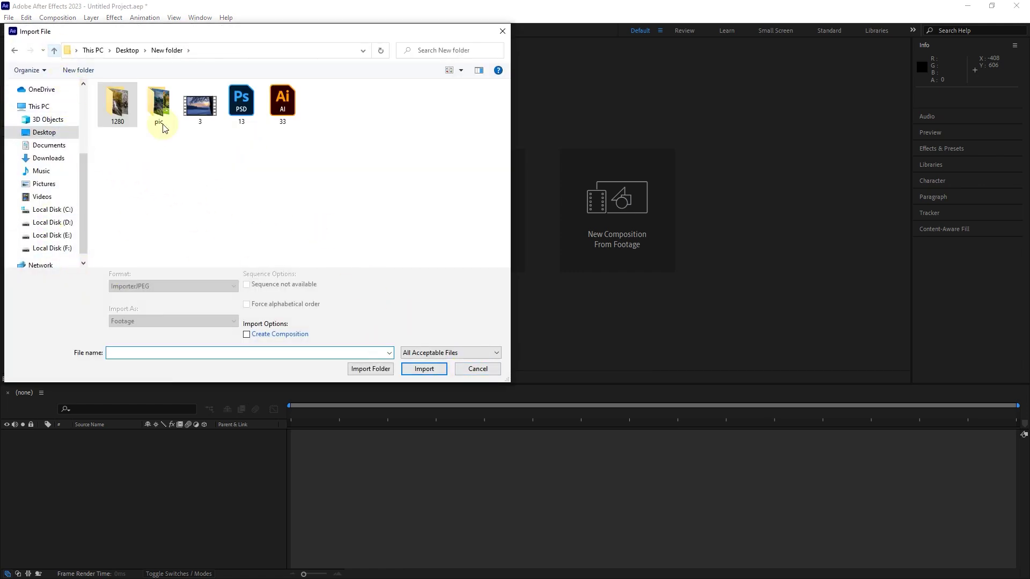
left_click(282, 106)
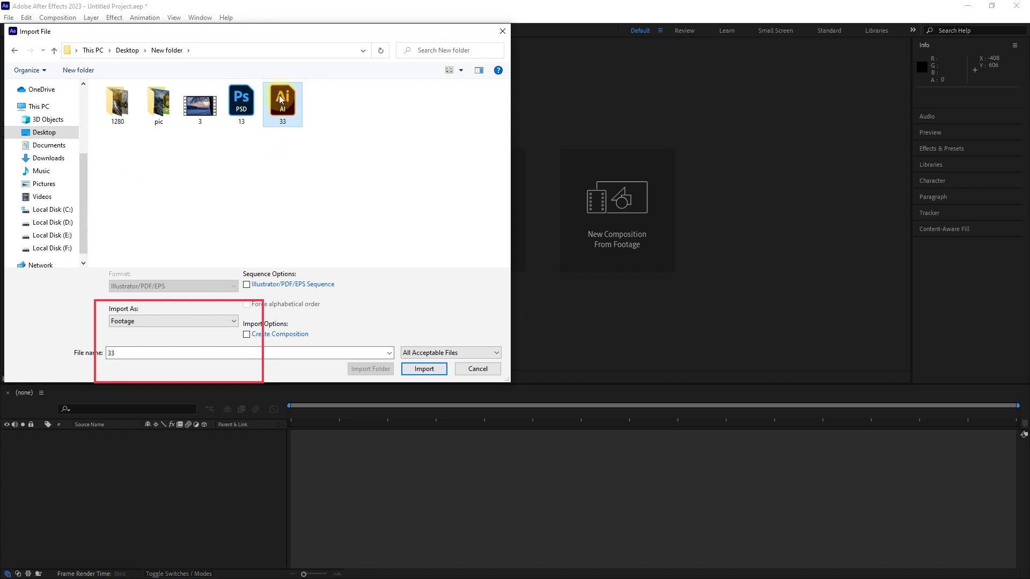
left_click(216, 326)
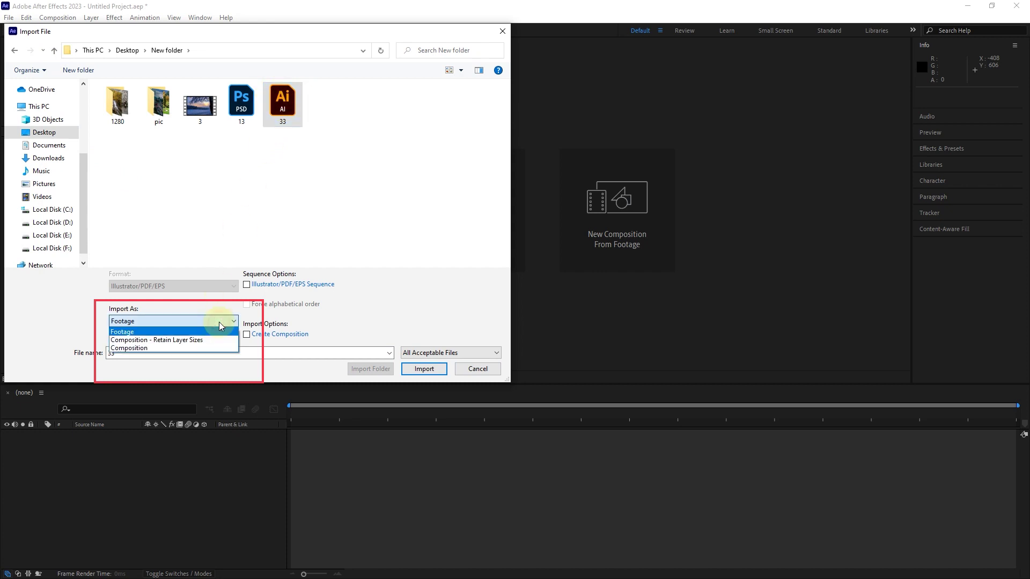
left_click(194, 340)
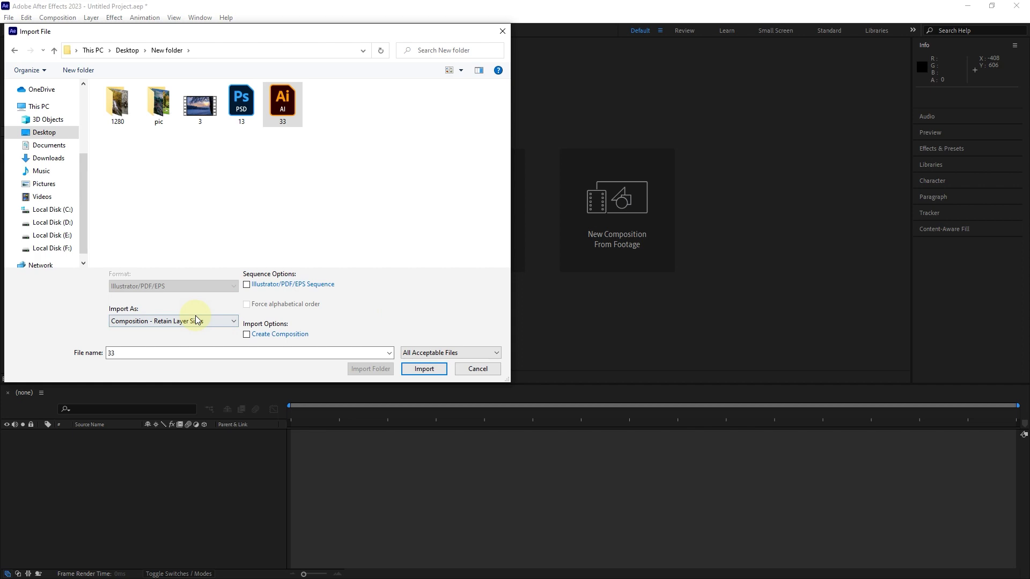
left_click(412, 364)
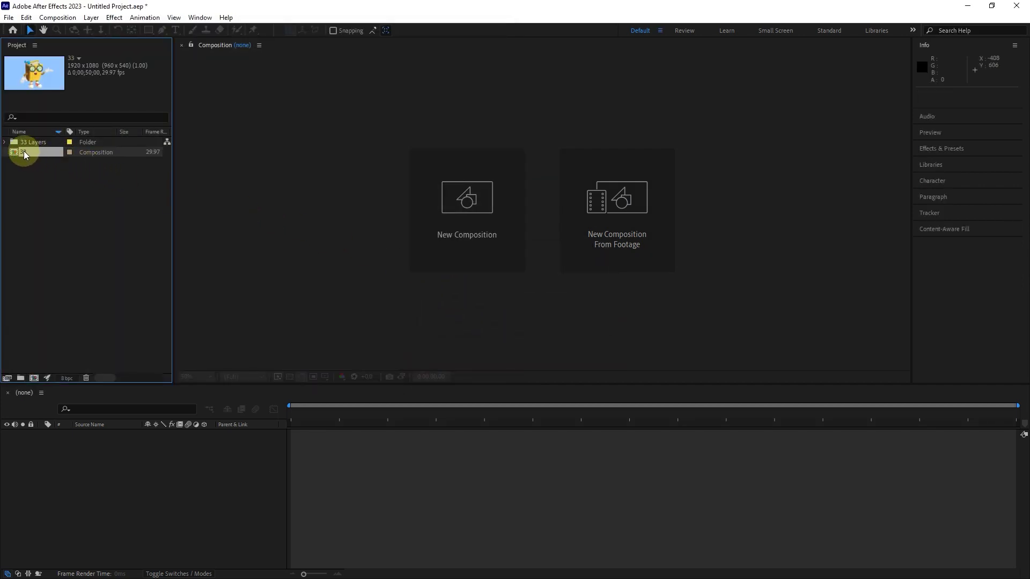
Inspect Layer 8, Layer 7, Layer 6 and BG in the 33 Layers folder, then open comp 33
left_click(5, 143)
left_click(43, 153)
left_click(48, 163)
left_click(47, 173)
left_click(42, 183)
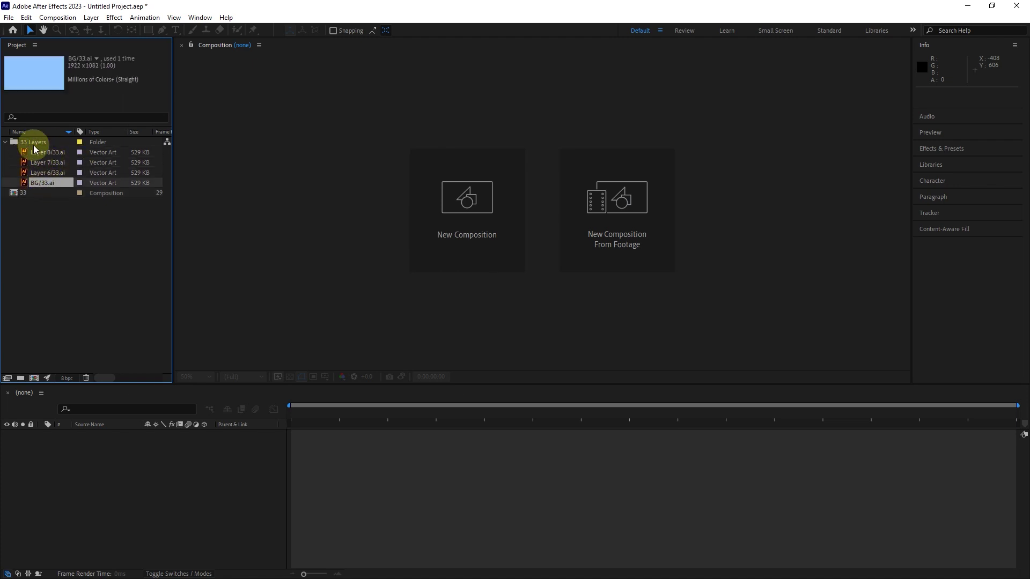
left_click(7, 143)
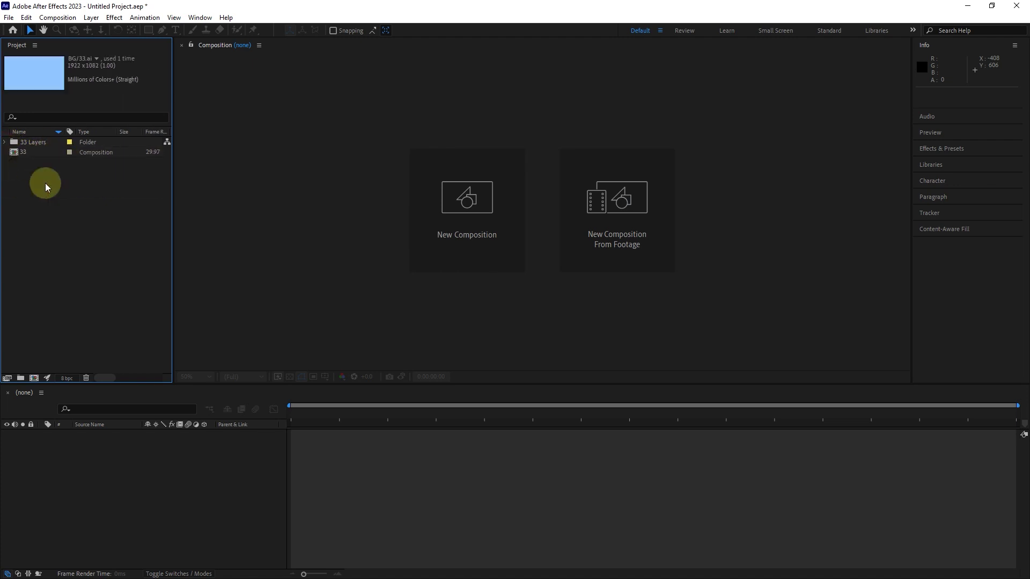
left_click(34, 154)
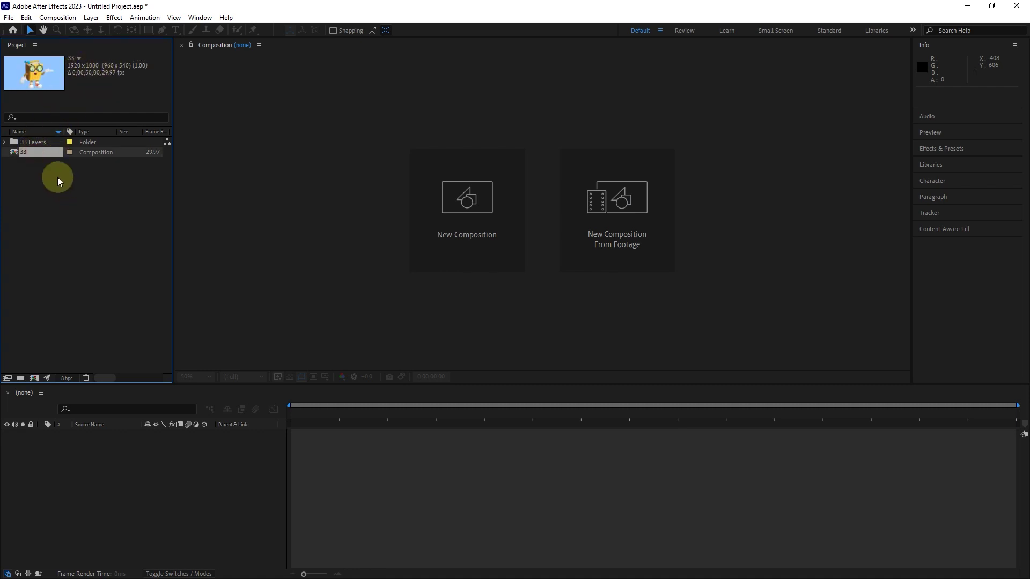
double_click(22, 154)
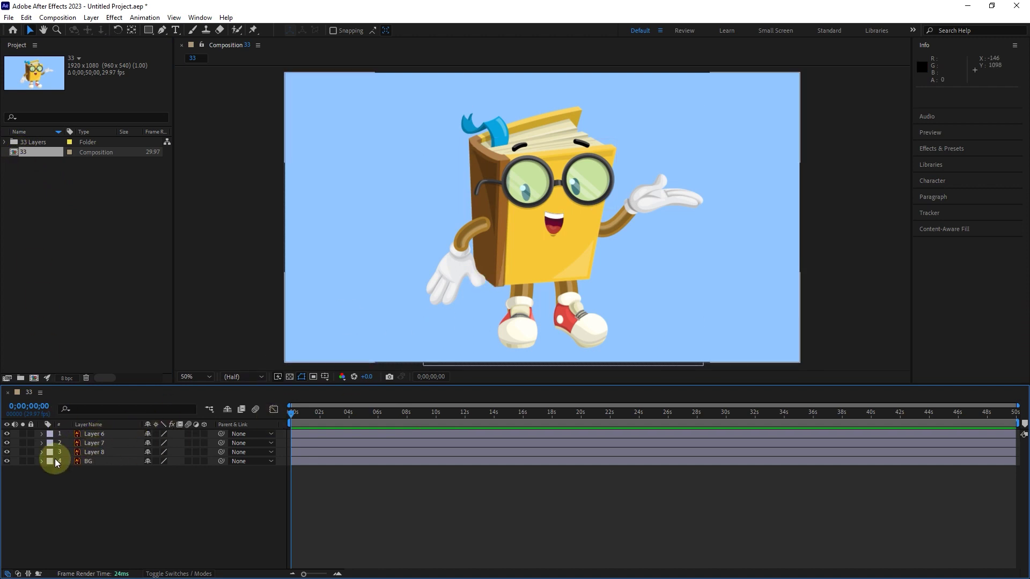
Toggle the BG, book body and glasses layers' visibility to check each one, selecting BG
left_click(6, 461)
left_click(7, 460)
left_click(6, 451)
left_click(7, 452)
left_click(91, 460)
left_click_drag(100, 466, 111, 487)
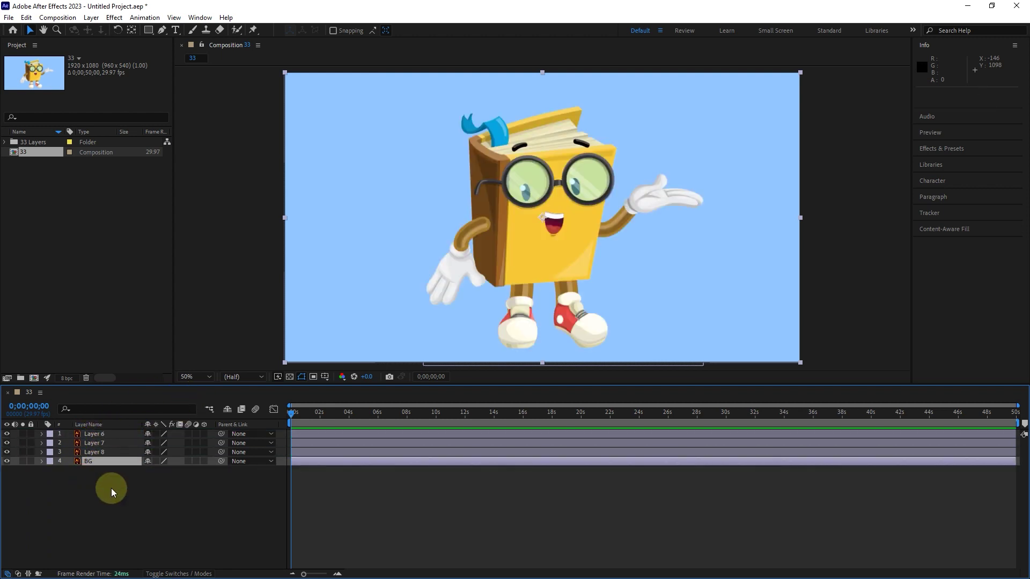
left_click(6, 443)
left_click(7, 443)
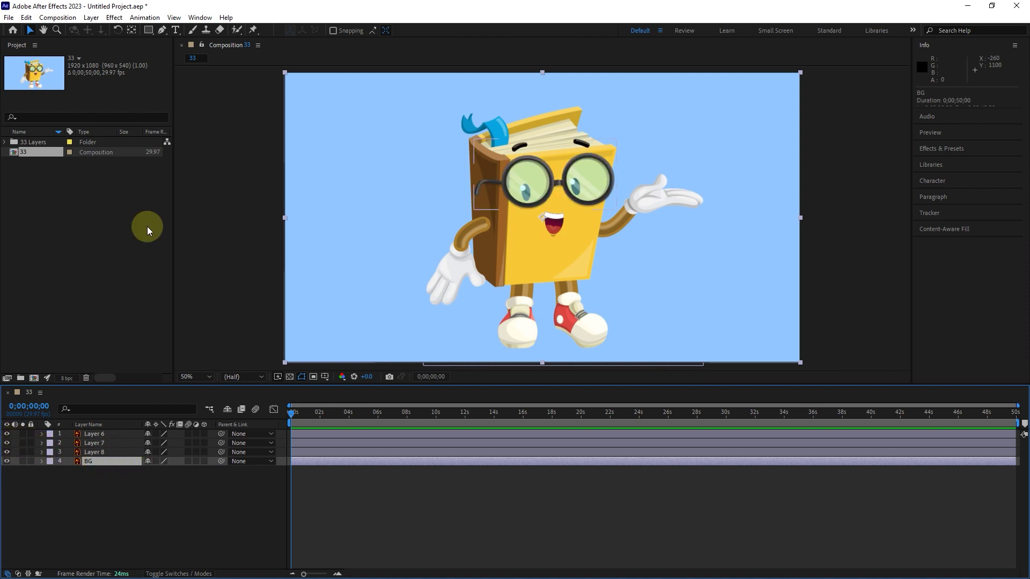
Undo a manual resize and make the BG layer fill comp 33 with Transform > Fit to Comp
left_click_drag(800, 362, 689, 324)
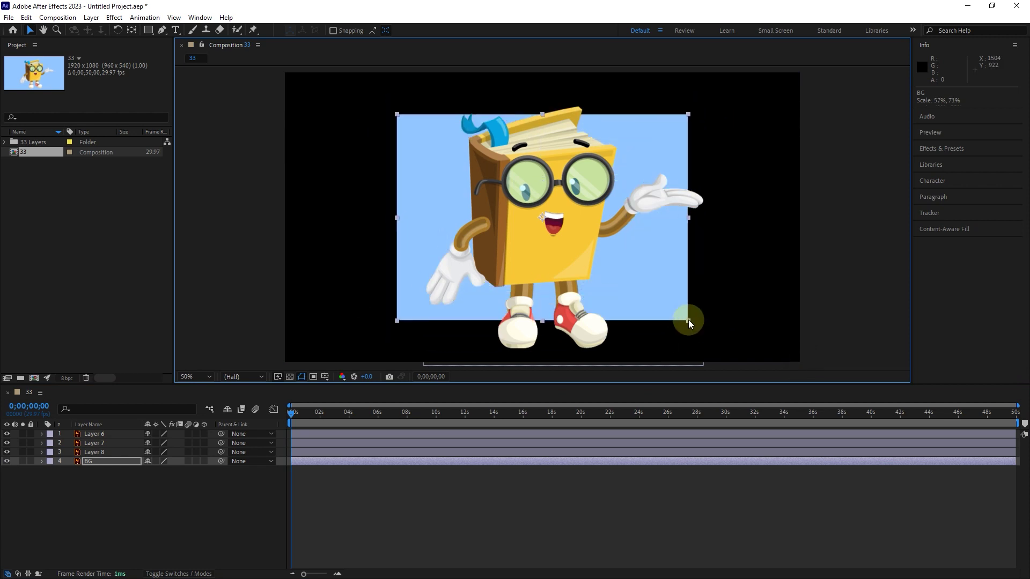
left_click_drag(689, 320, 704, 386)
key("ctrl+z")
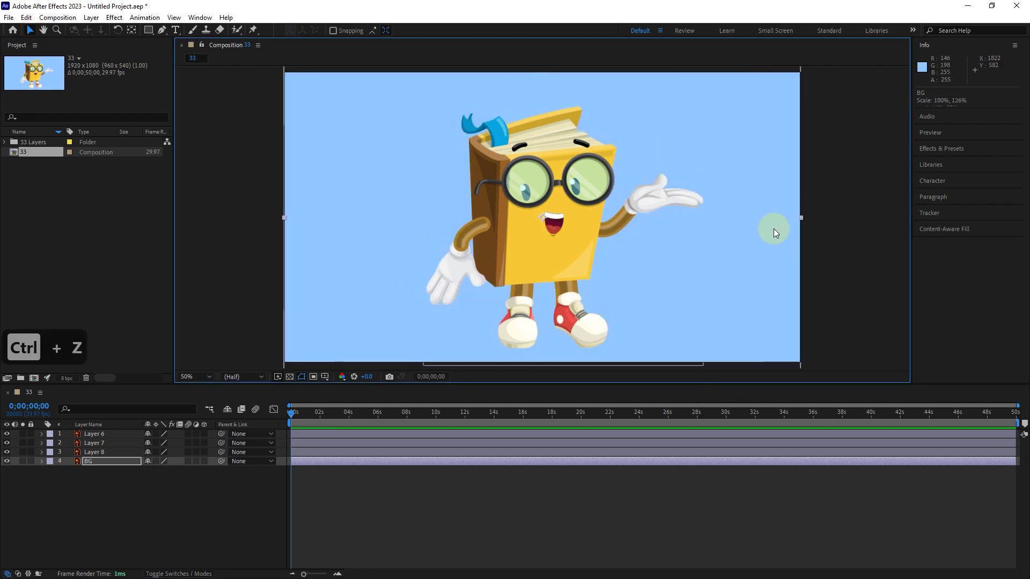
key("ctrl+z")
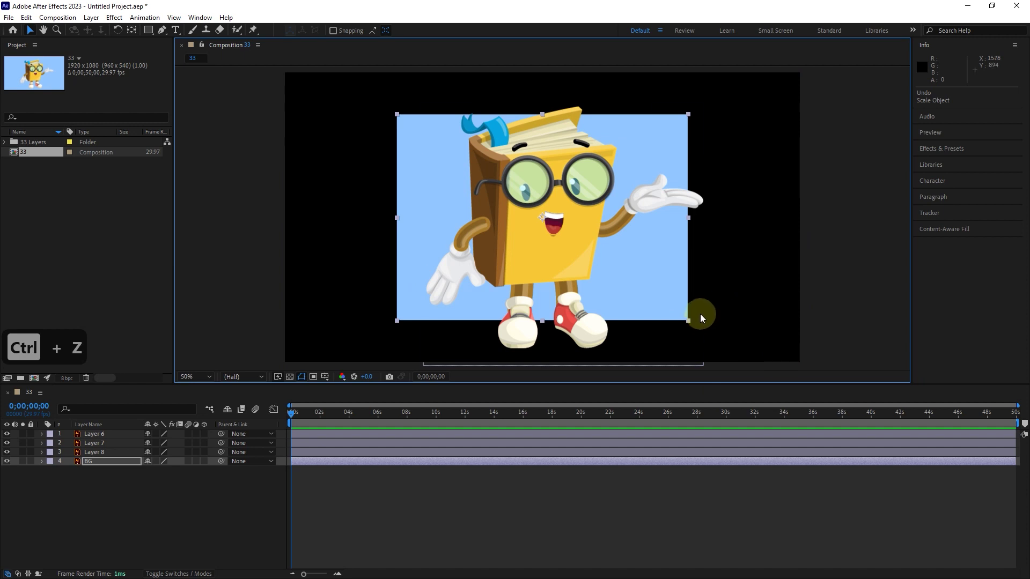
right_click(674, 302)
mouse_move(703, 298)
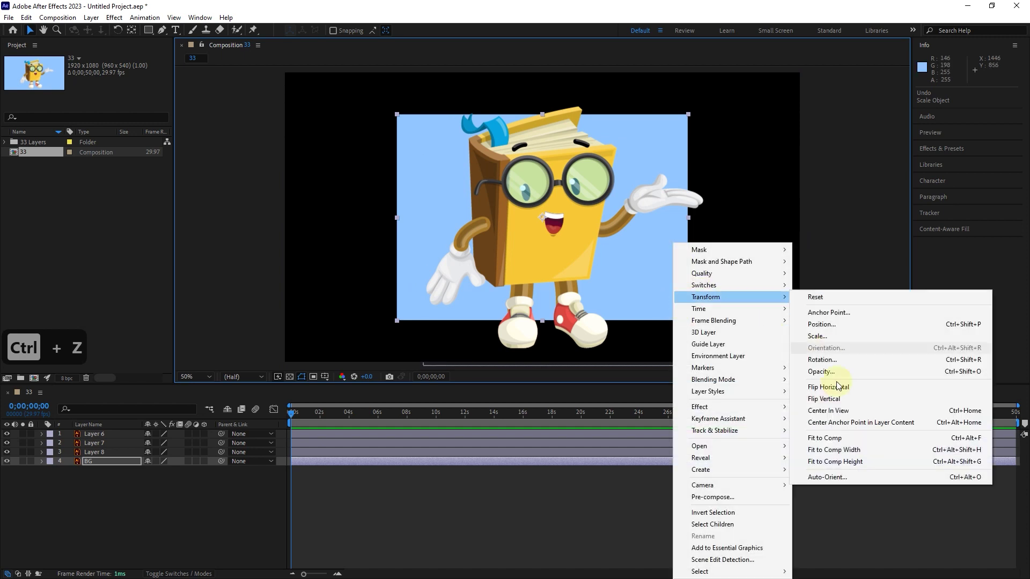
left_click(845, 438)
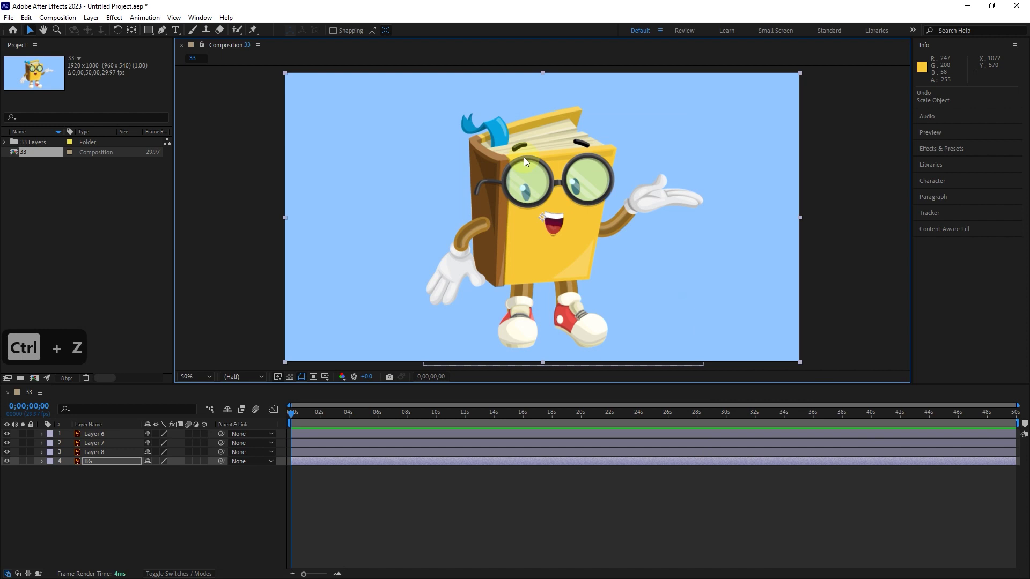
left_click(156, 442)
double_click(101, 254)
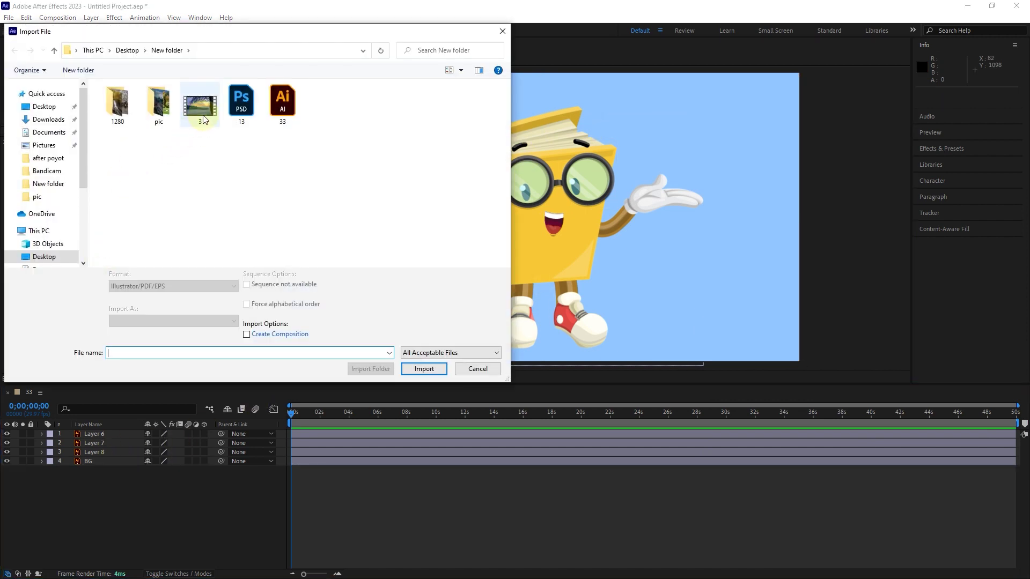
Import 3.mp4, hide the BG layer, and place the video at the bottom of comp 33
left_click(199, 105)
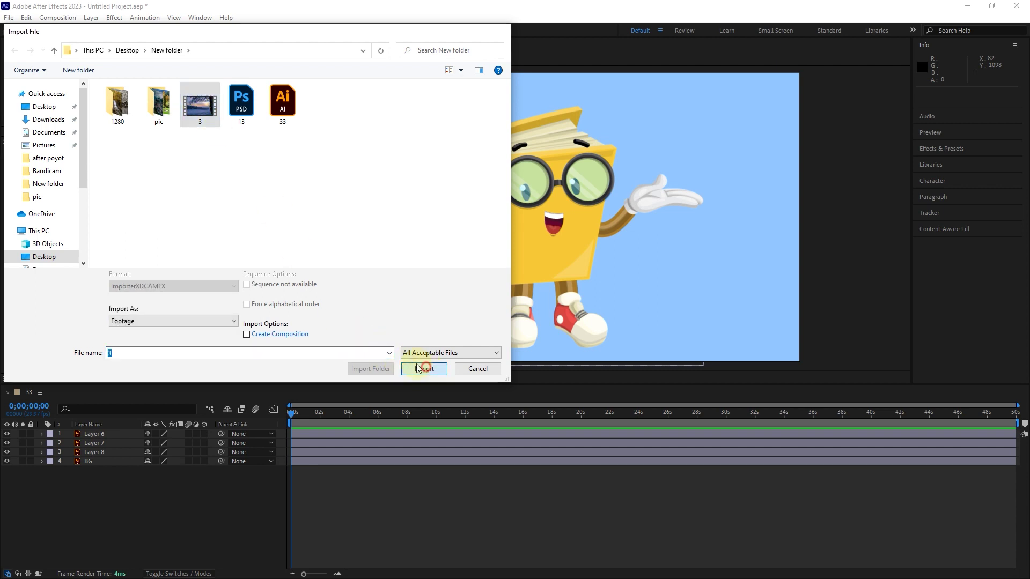
left_click(424, 369)
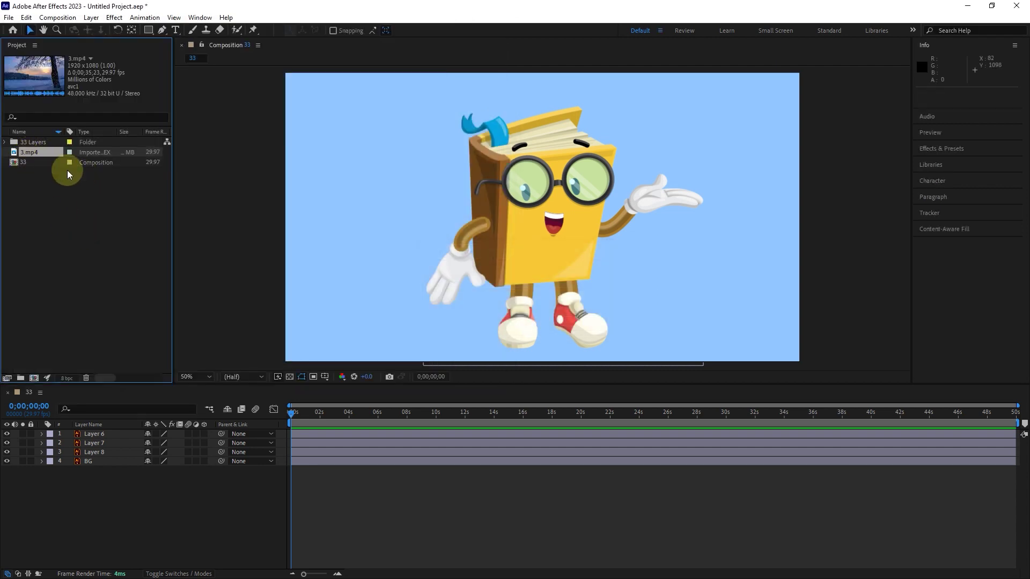
left_click(7, 461)
left_click_drag(27, 152, 59, 490)
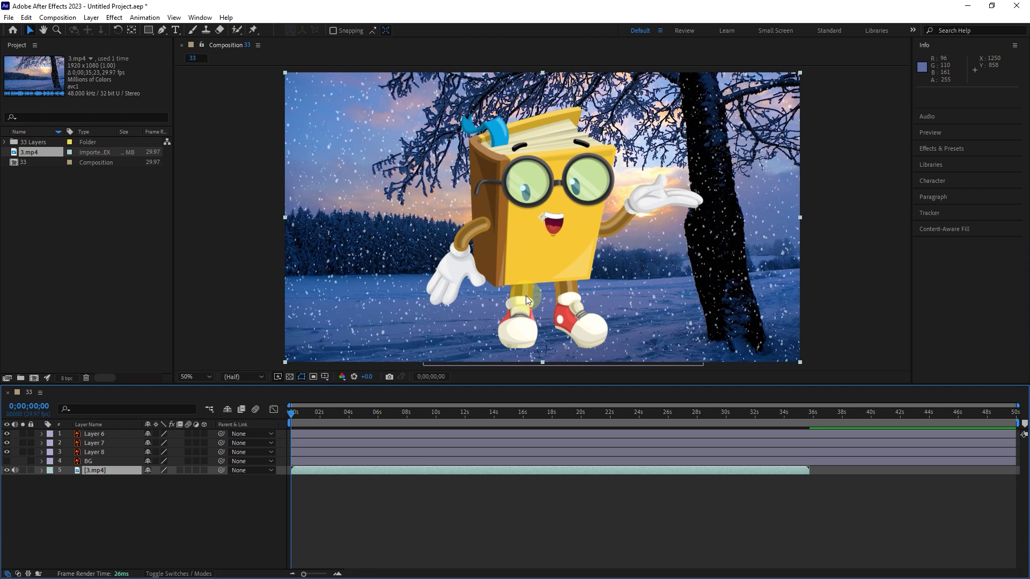
Scrub and play a preview of the snowy video behind the character, then return to the start
left_click_drag(319, 414, 259, 406)
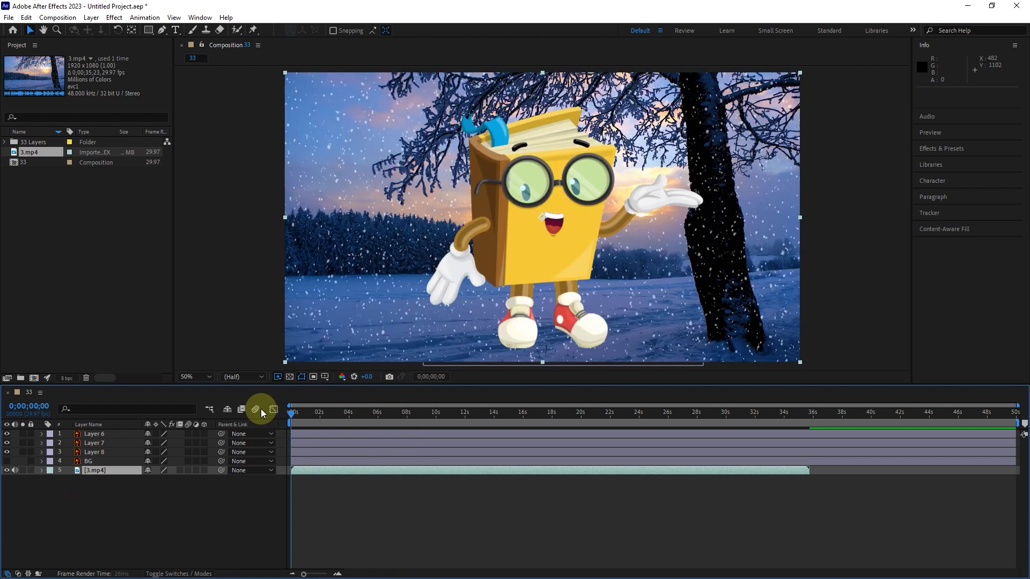
left_click(970, 129)
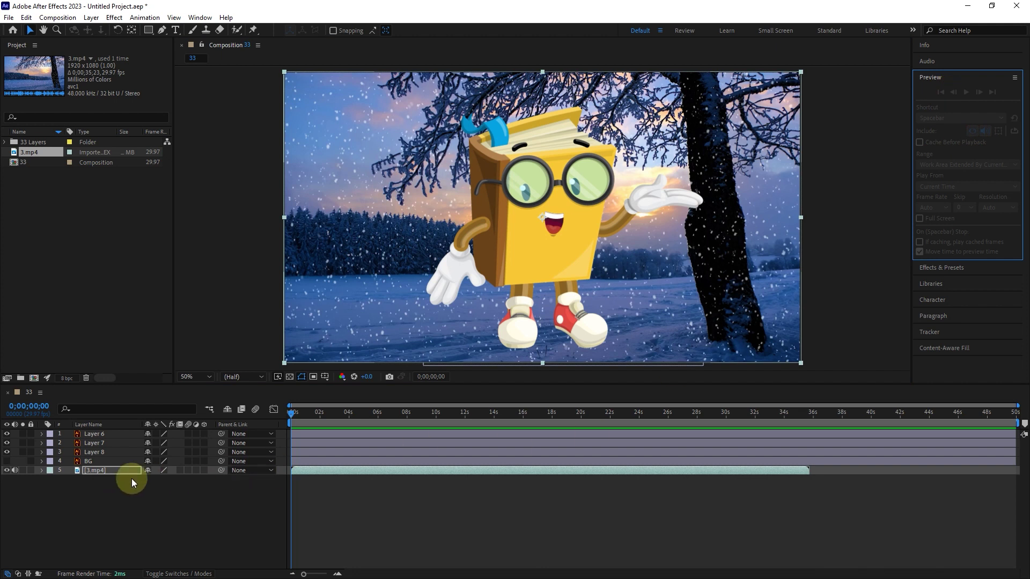
left_click(111, 471)
left_click(966, 92)
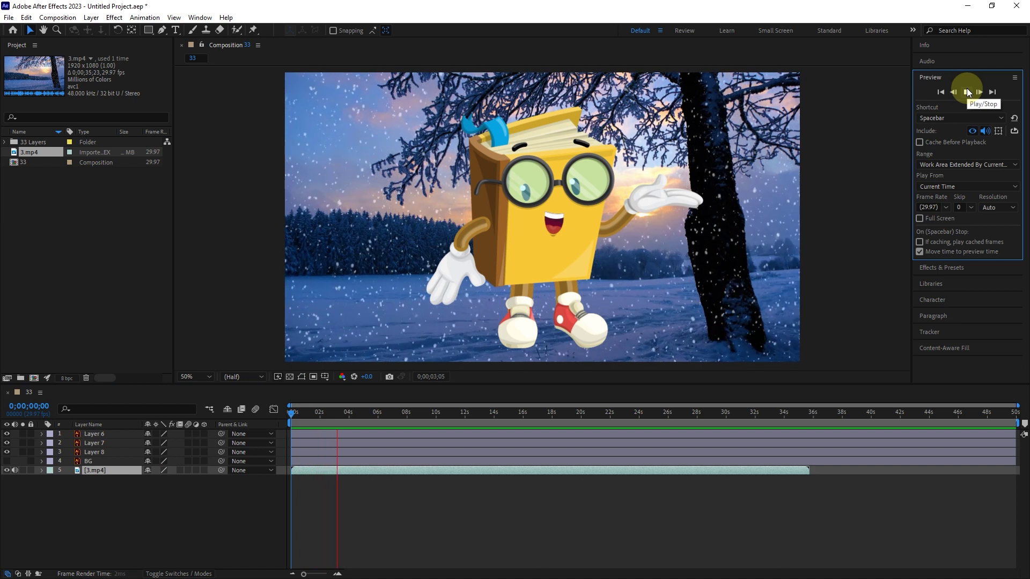
left_click(527, 344)
left_click_drag(344, 416, 284, 421)
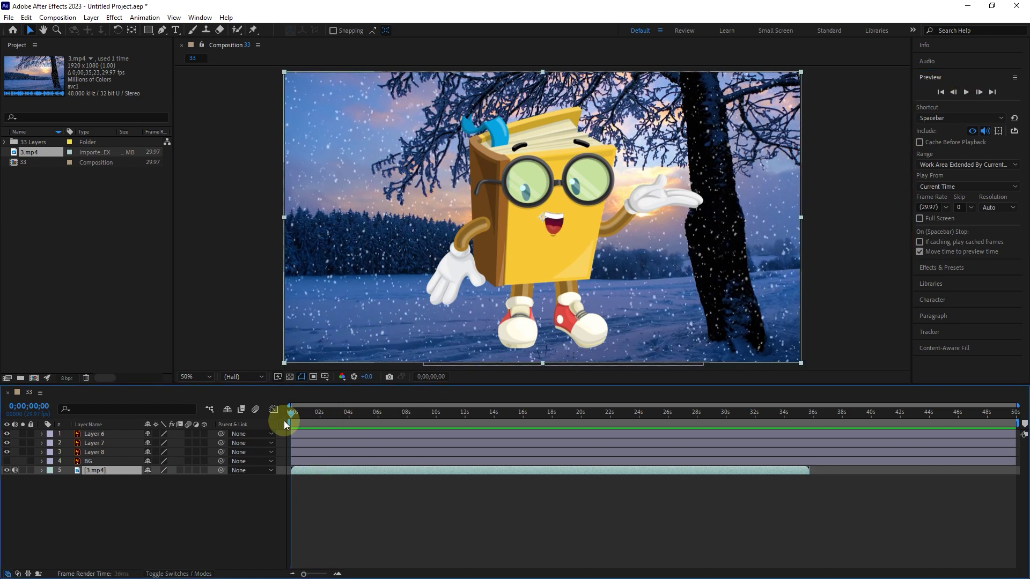
Import both JPG photos from the 1280 folder into the project
double_click(79, 222)
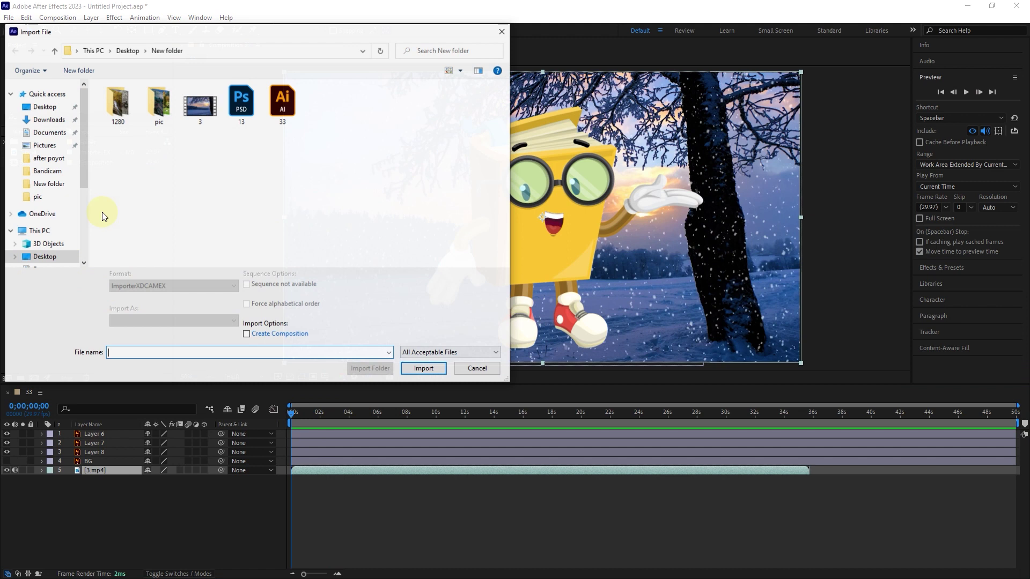
double_click(118, 104)
left_click_drag(217, 177, 99, 86)
left_click(424, 361)
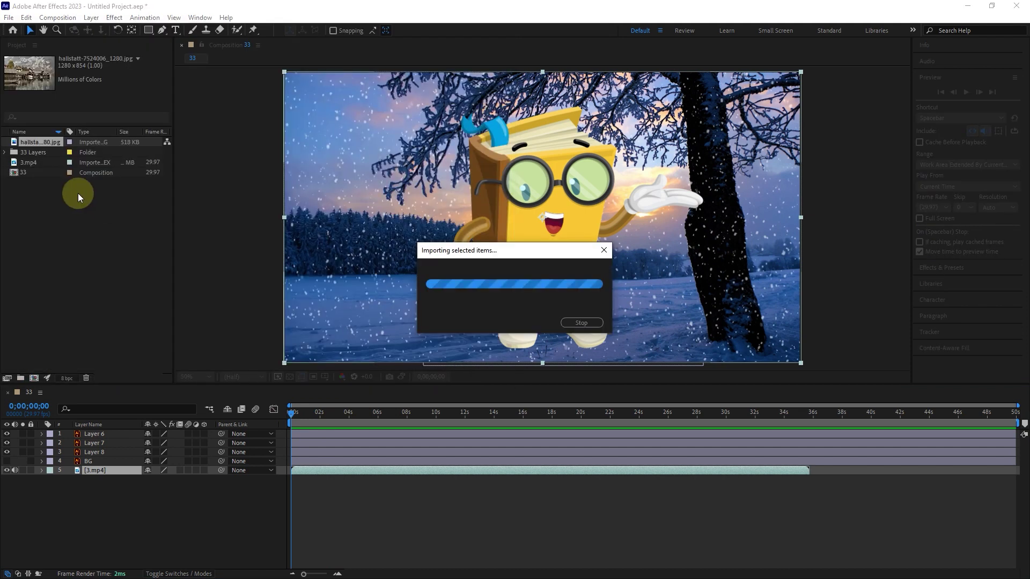
left_click(41, 200)
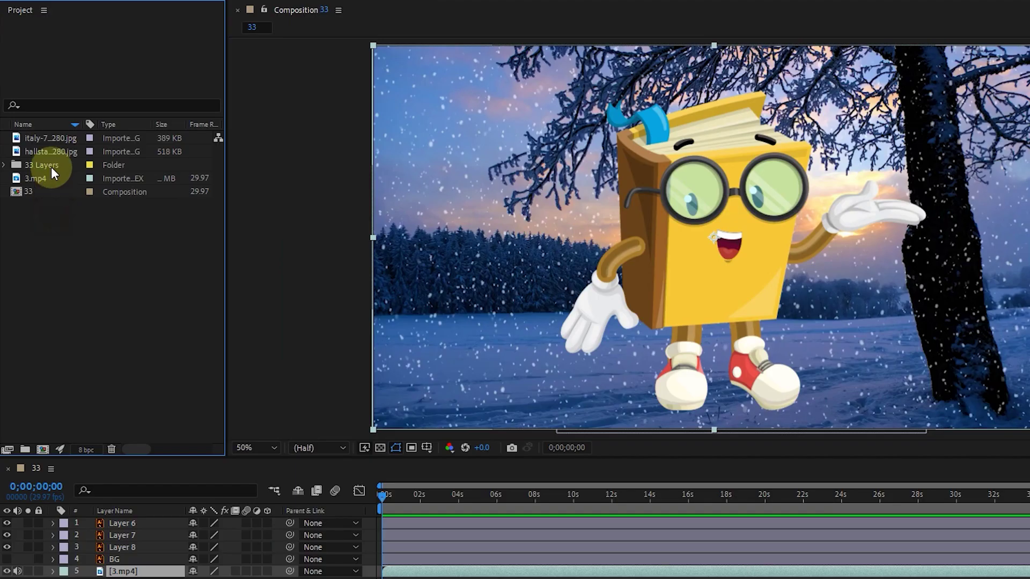
Create a project folder named pic, move both photos into it, then take them back out
left_click(25, 452)
left_click(46, 267)
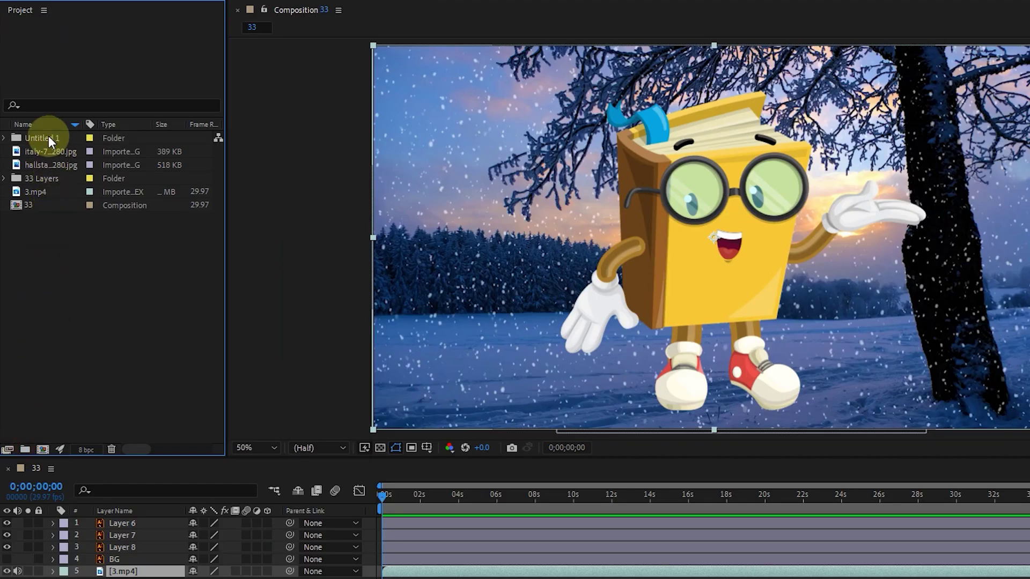
left_click(48, 139)
key("Return")
type("pic")
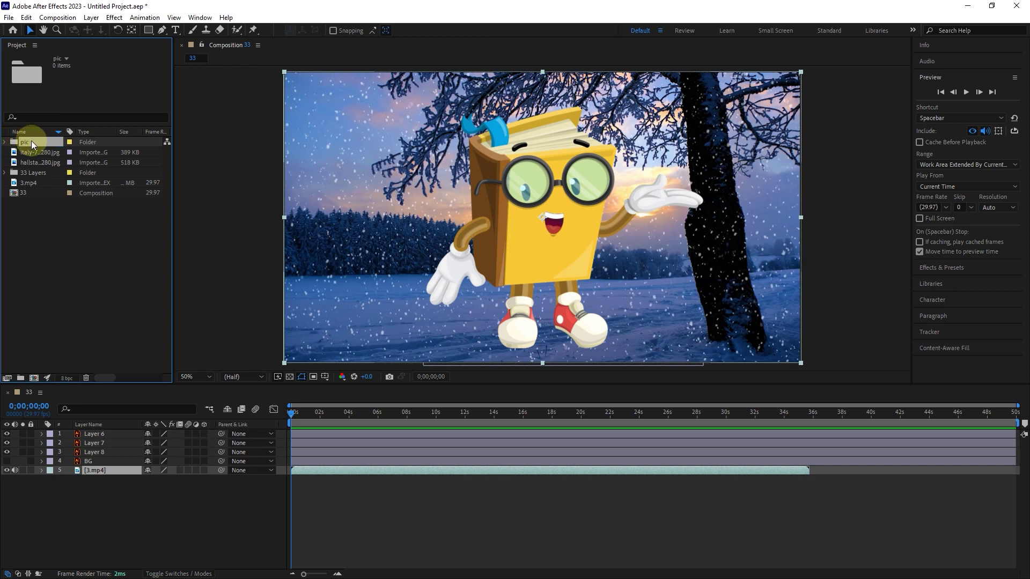
left_click(36, 153)
left_click(35, 159, "shift")
left_click_drag(35, 159, 25, 143)
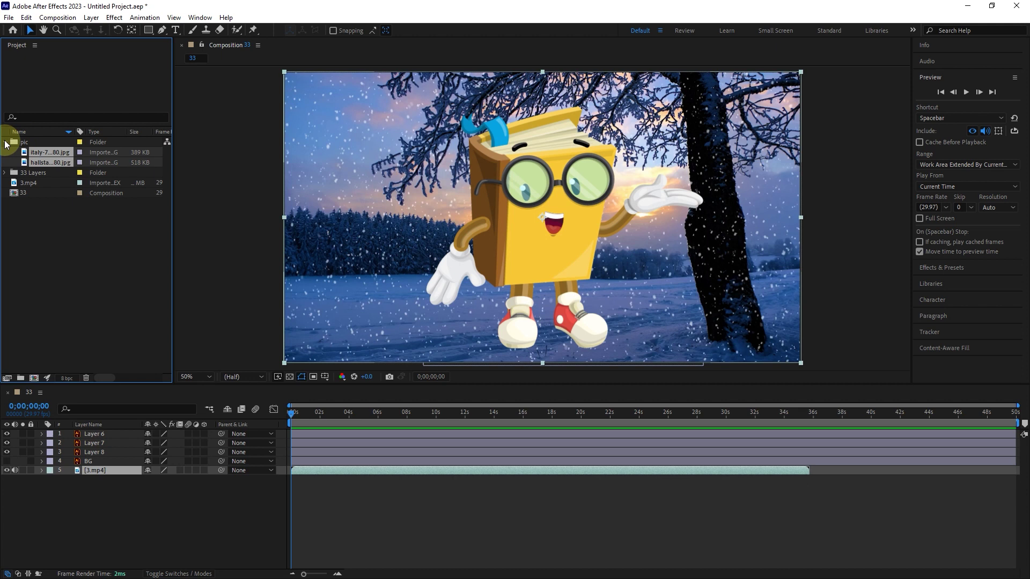
left_click(6, 142)
left_click(6, 143)
left_click_drag(32, 153, 103, 262)
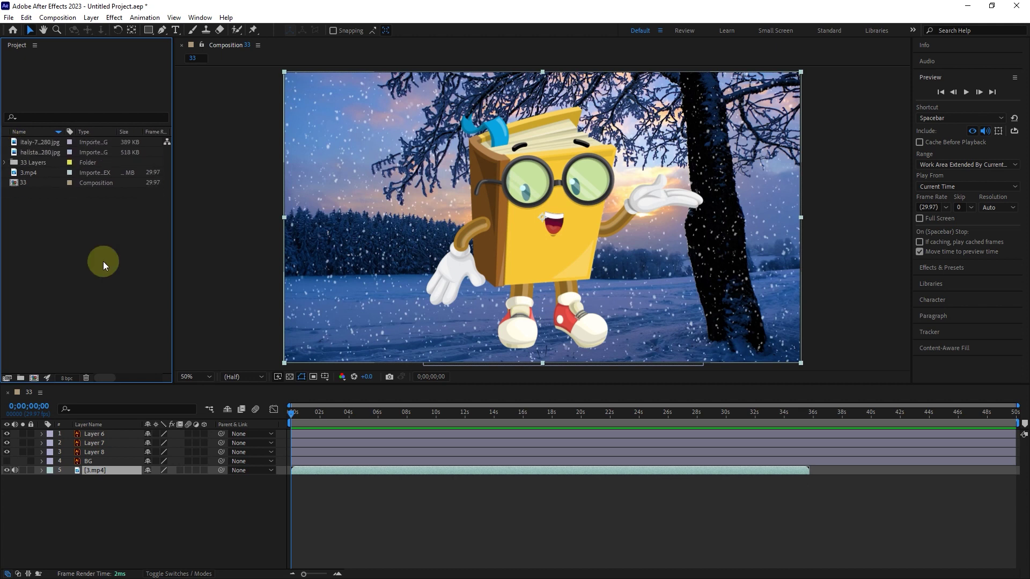
Create a new folder from the Project panel's right-click menu, name it pic, and move both photos in
right_click(101, 261)
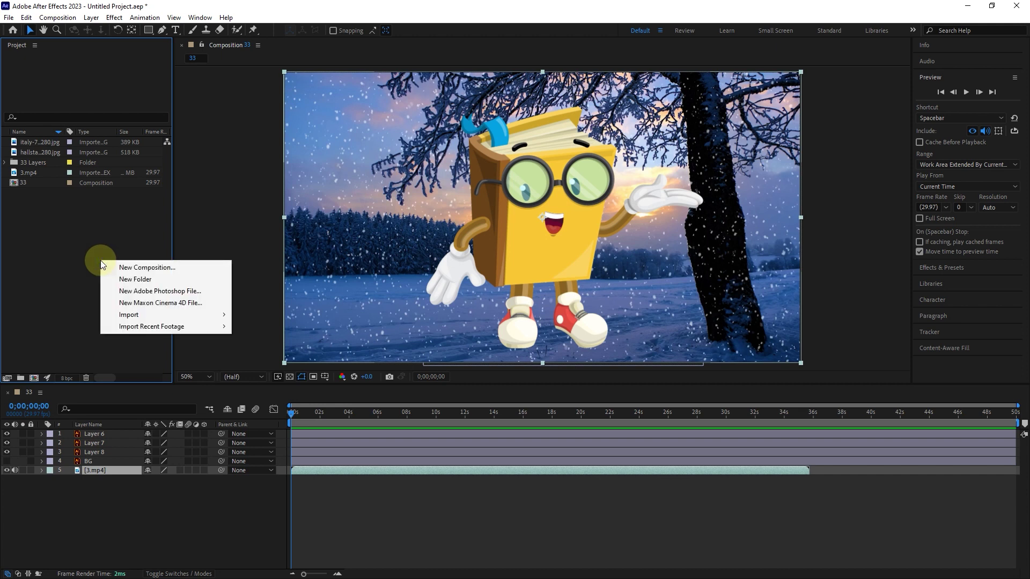
left_click(137, 283)
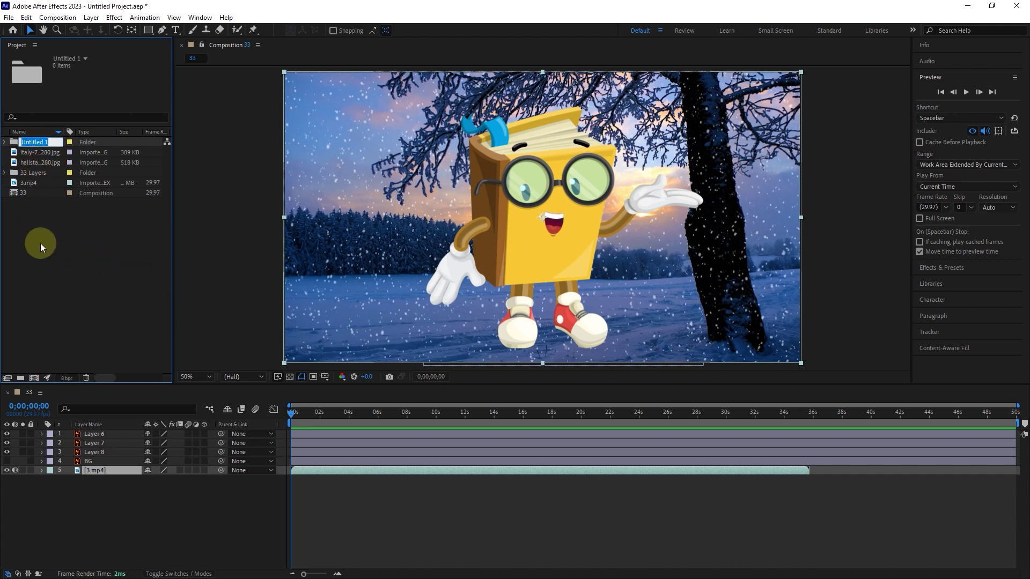
type("pic")
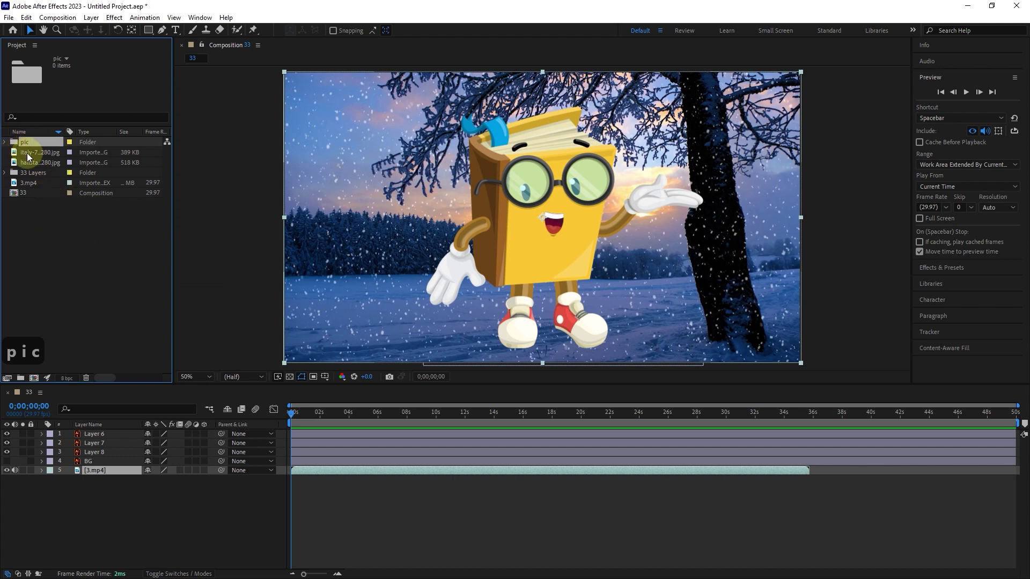
left_click(34, 153)
left_click(33, 161, "shift")
left_click_drag(31, 150, 31, 140)
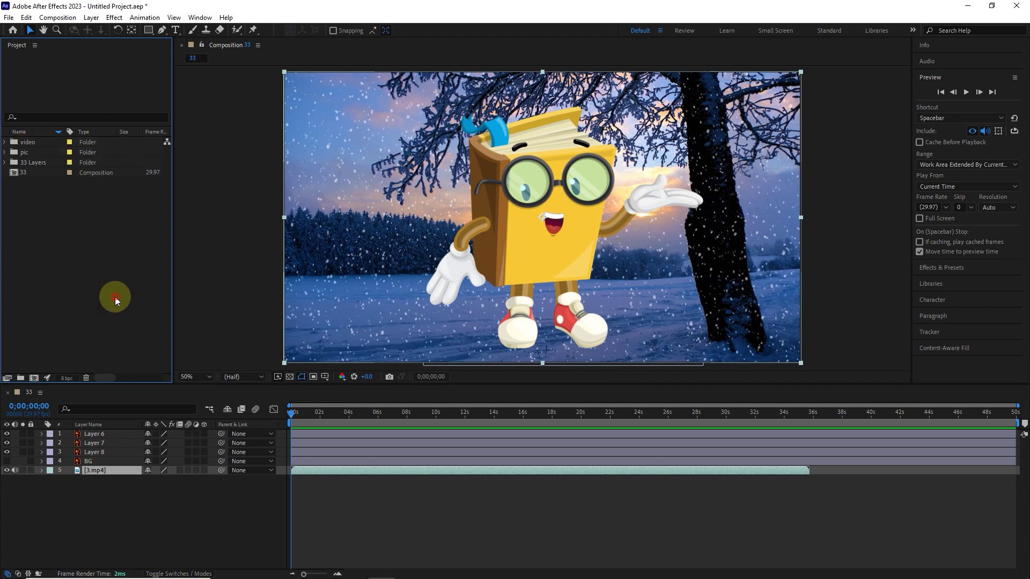
Import It Was a Time - TrackTribe.mp3 and drag it into comp 33 as a new audio layer
double_click(114, 297)
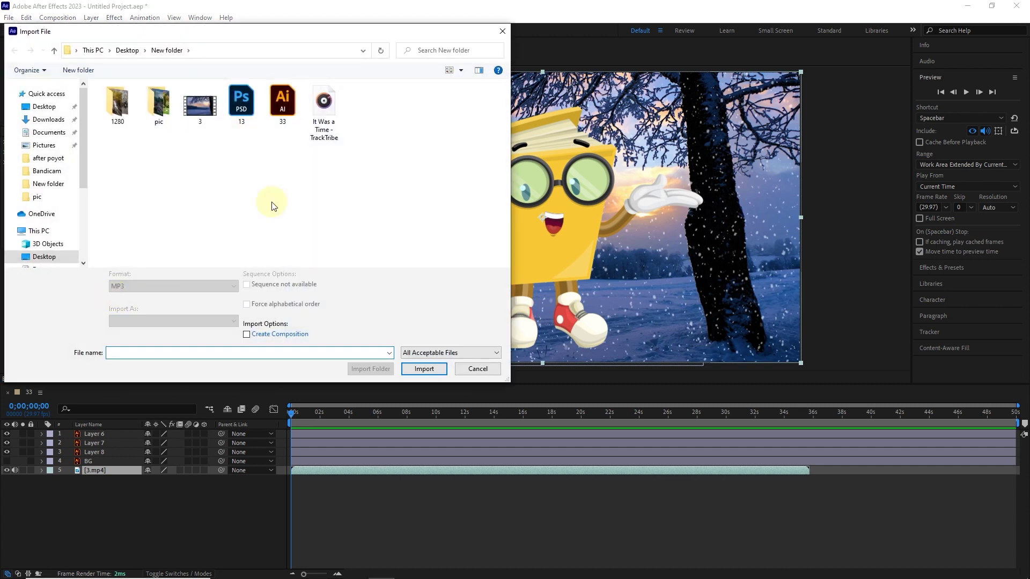
left_click(324, 112)
left_click(419, 370)
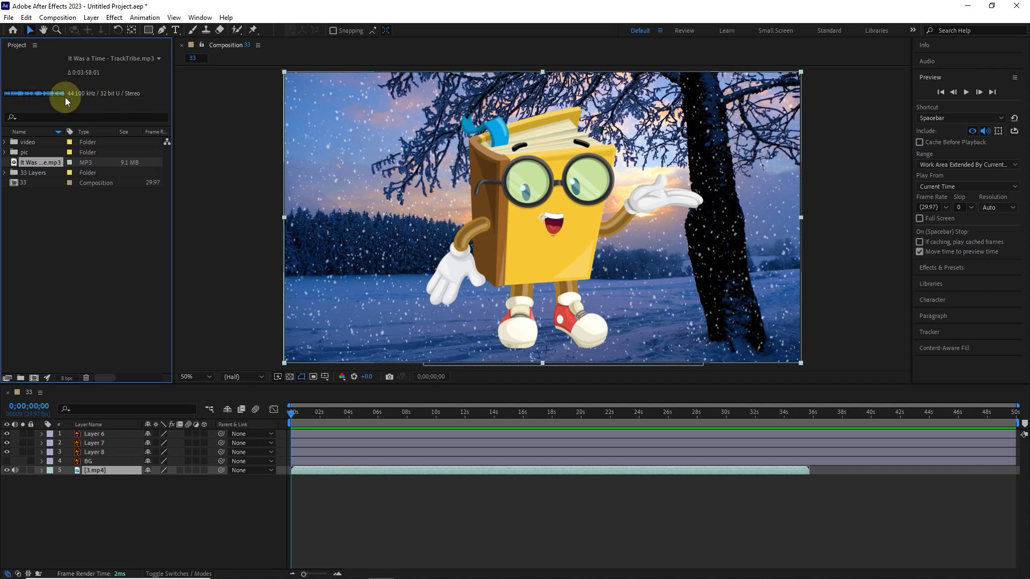
left_click_drag(67, 444, 142, 488)
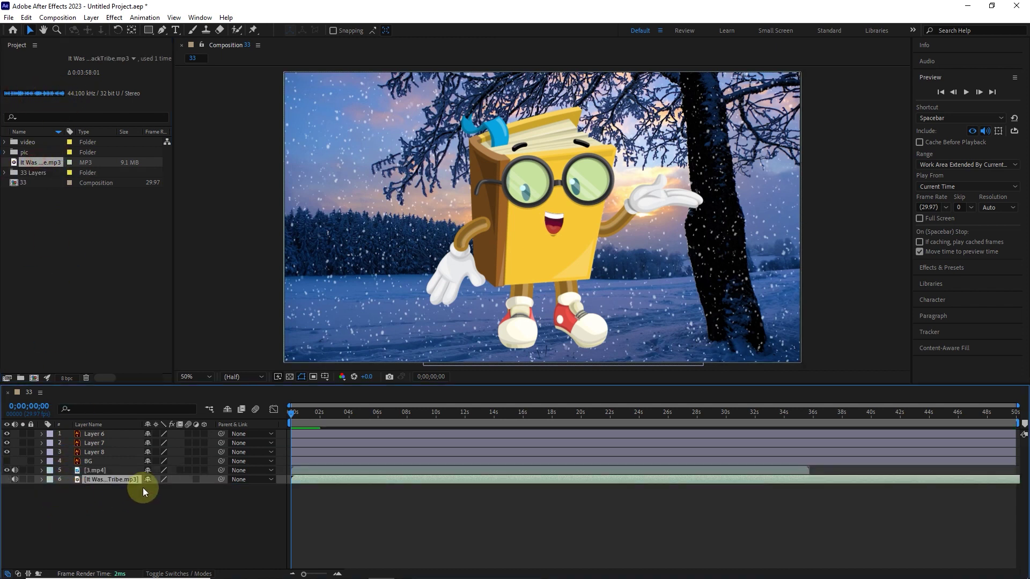
left_click_drag(292, 414, 310, 476)
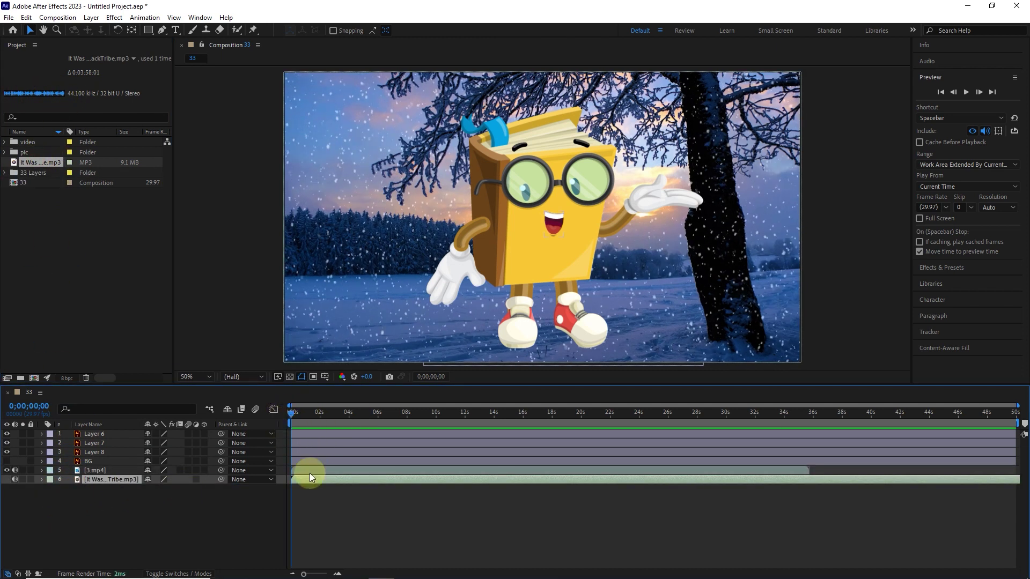